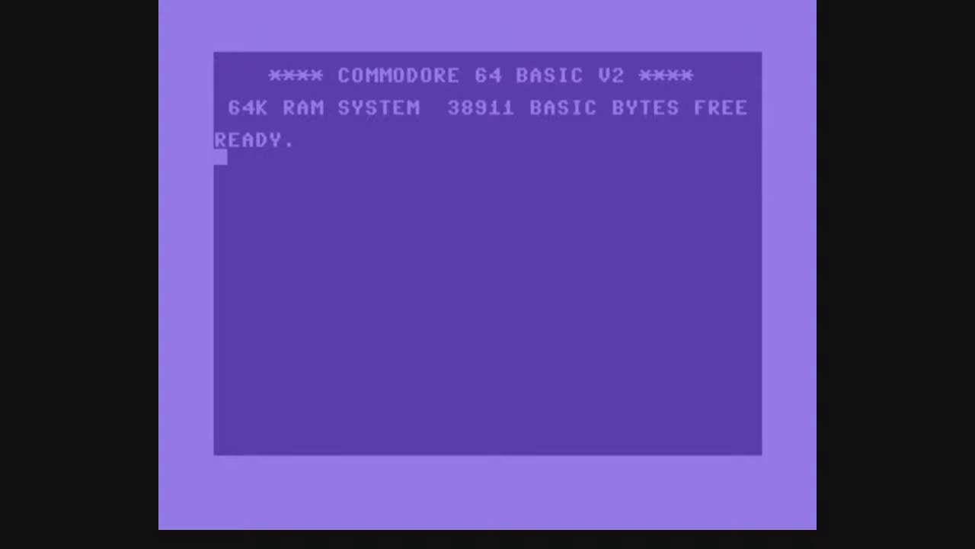
key("F12")
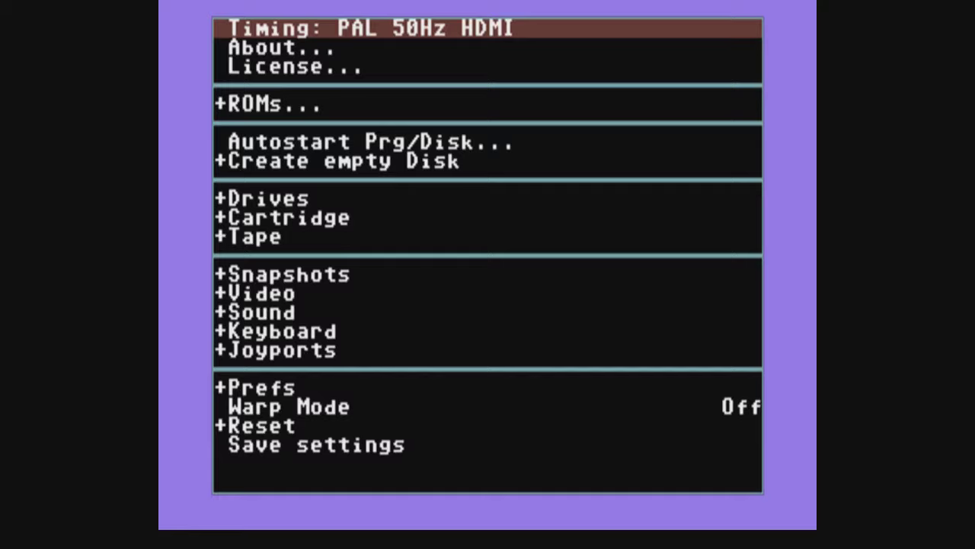
key("Down")
key("Down")
key("Down")
key("Down")
key("Down")
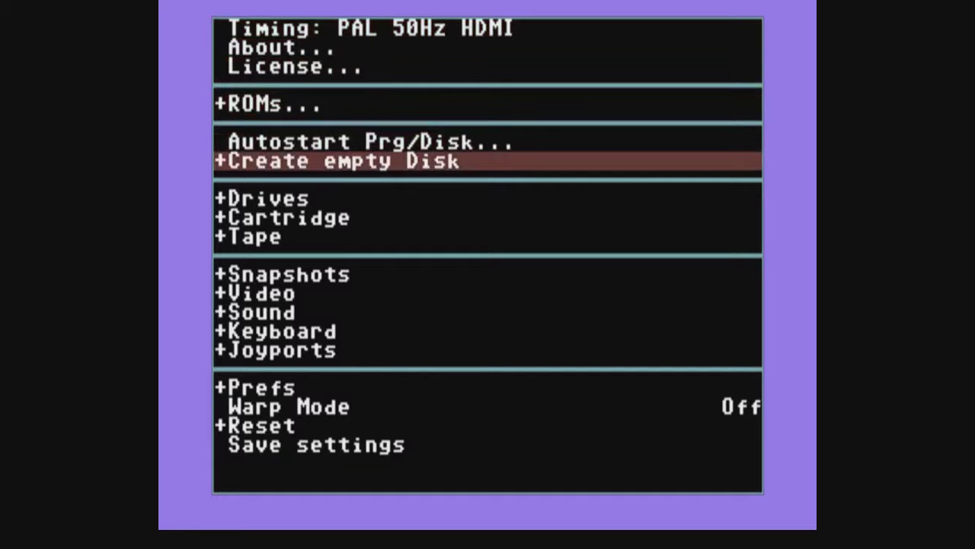
key("Down")
key("Down")
key("Up")
key("Up")
key("Down")
Expand Drives to list Drive 8–11, and briefly open and close Drive 8's options
key("Up")
key("Down")
key("Down")
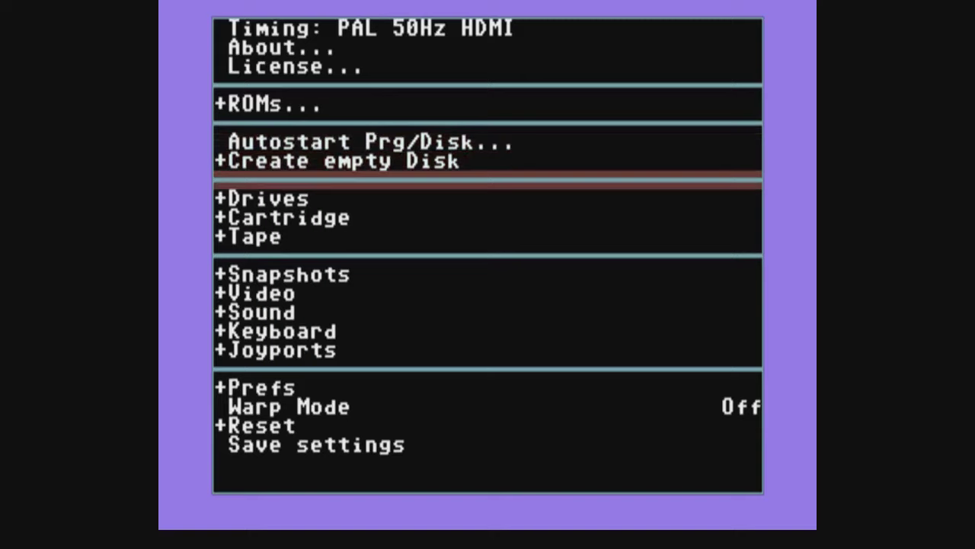
key("Return")
key("Down")
key("Return")
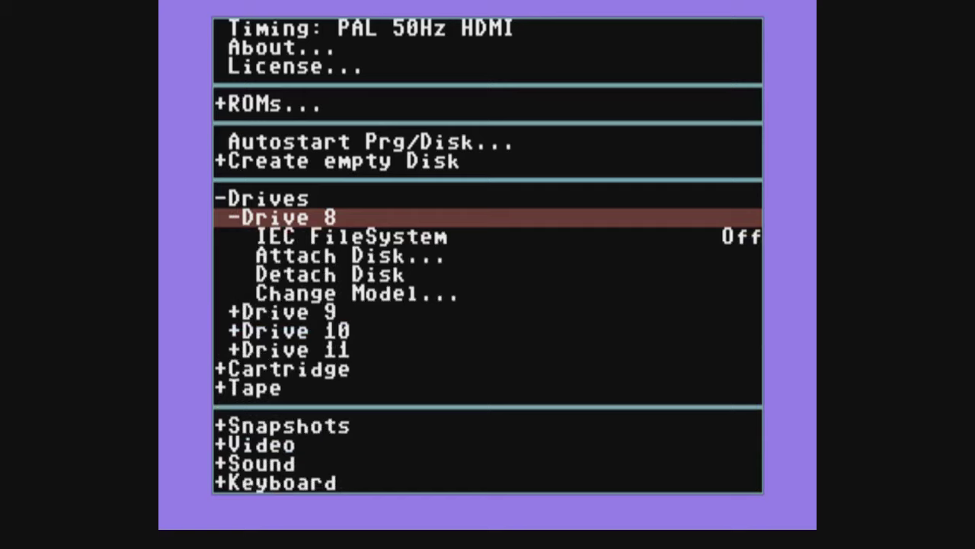
key("Return")
Look into the Cartridge and Tape sections, then move down to the Video section
key("Down")
key("Down")
key("Down")
key("Return")
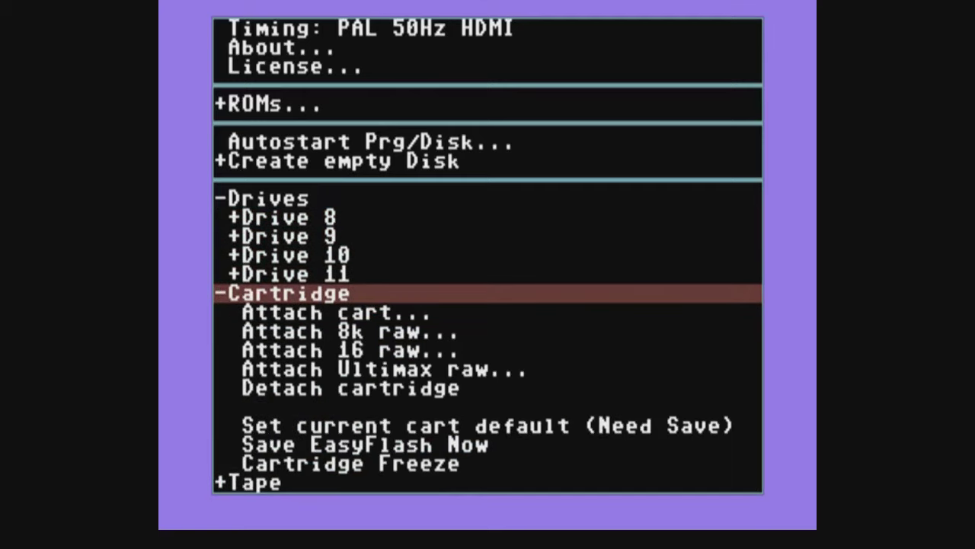
key("Return")
key("Down")
key("Return")
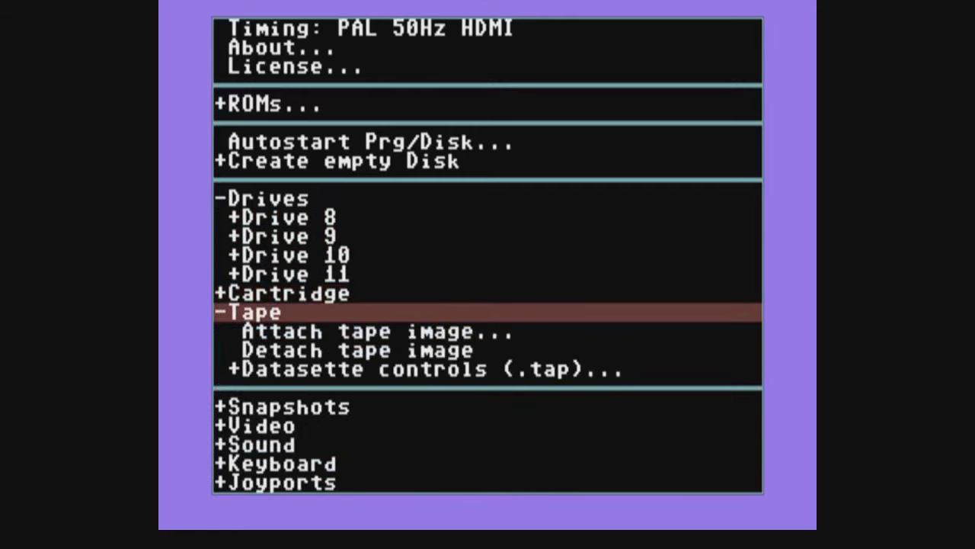
key("Return")
key("Down")
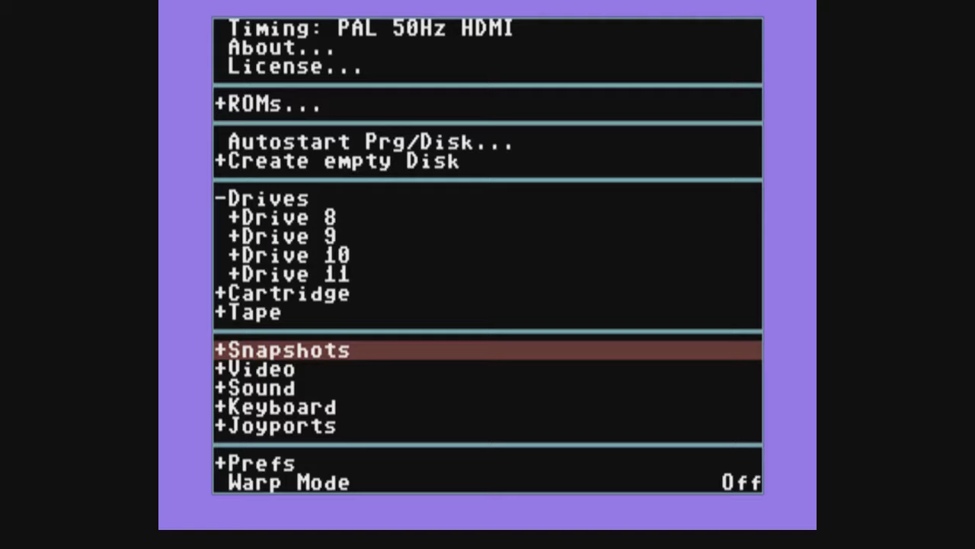
key("Down")
key("Down")
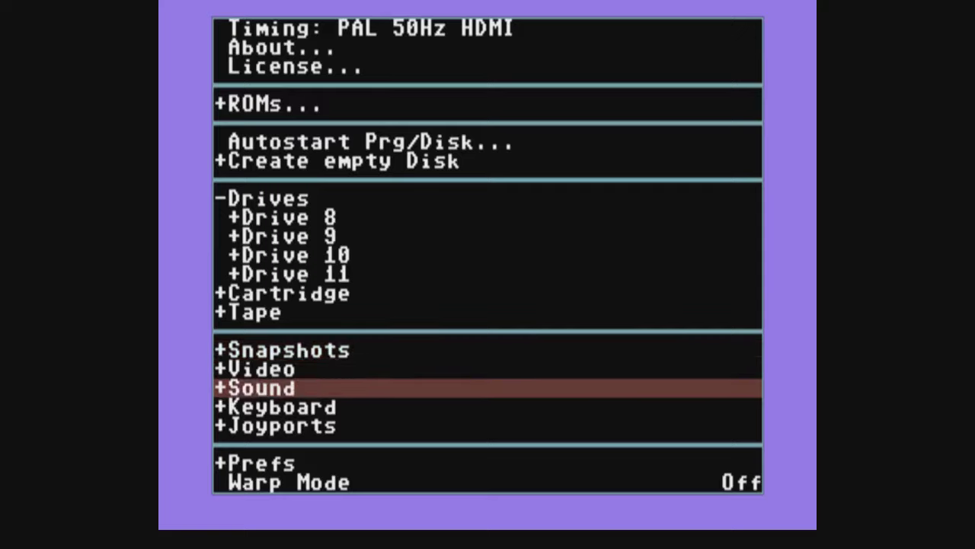
key("Up")
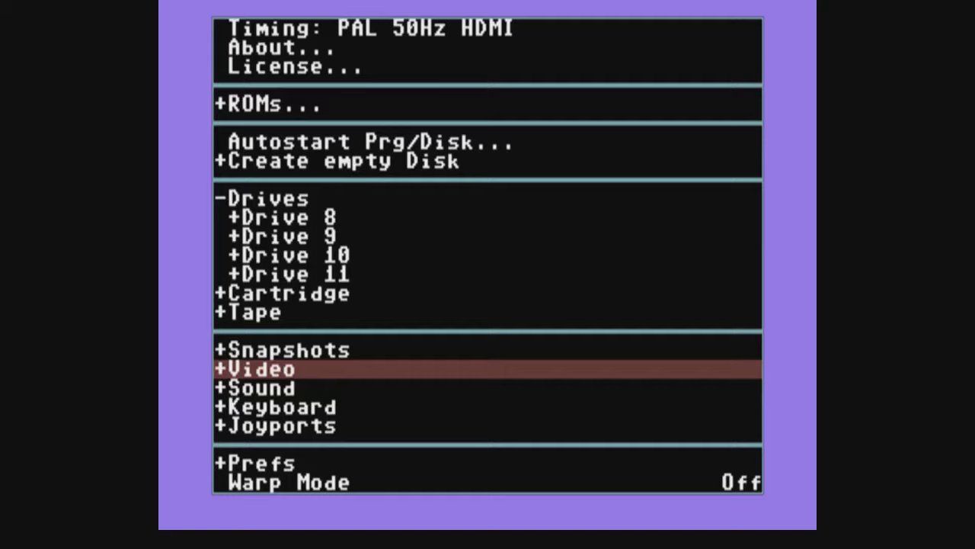
Preview V Center from -48 up to 5, then leave it at 0 instead of -25
key("Return")
key("Down")
key("Down")
key("Down")
key("Down")
key("Down")
key("Down")
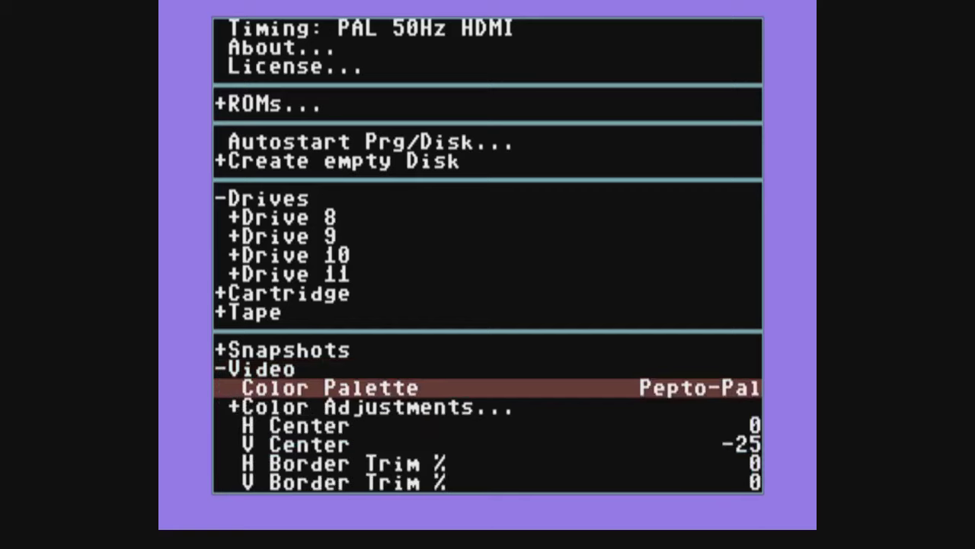
key("Down")
key("Down")
key("Down")
key("Down")
key("Up")
key("Up")
key("Up")
key("Up")
key("Up")
key("Up")
key("Up")
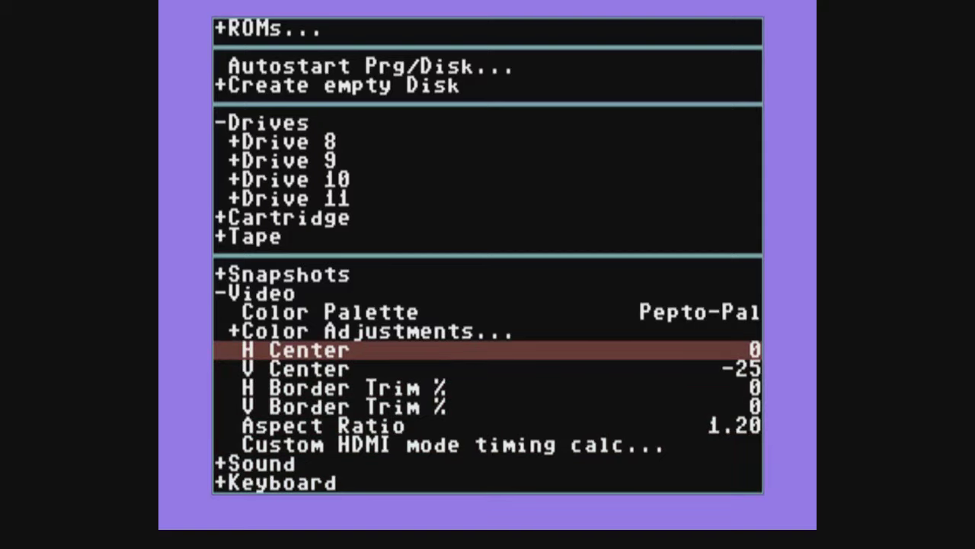
key("Down")
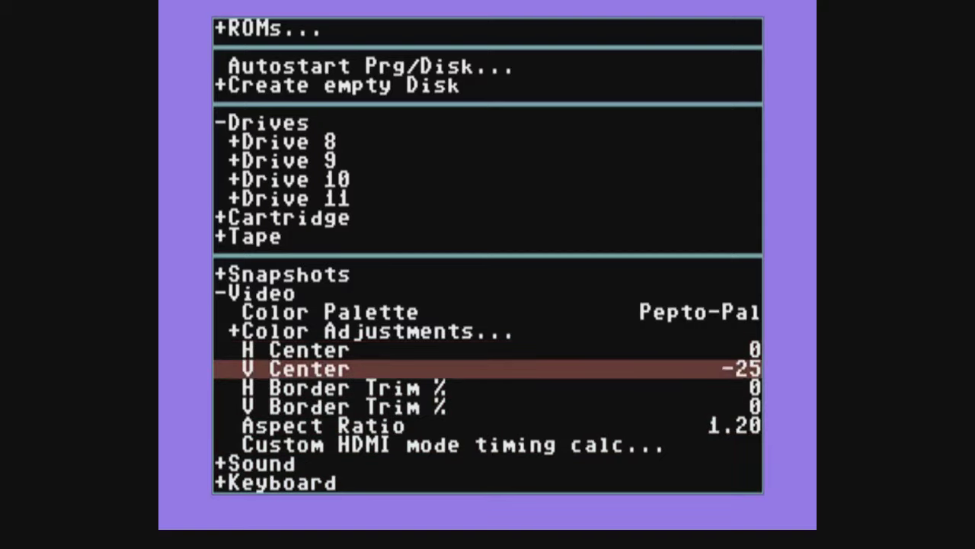
key("Left")
key("Up")
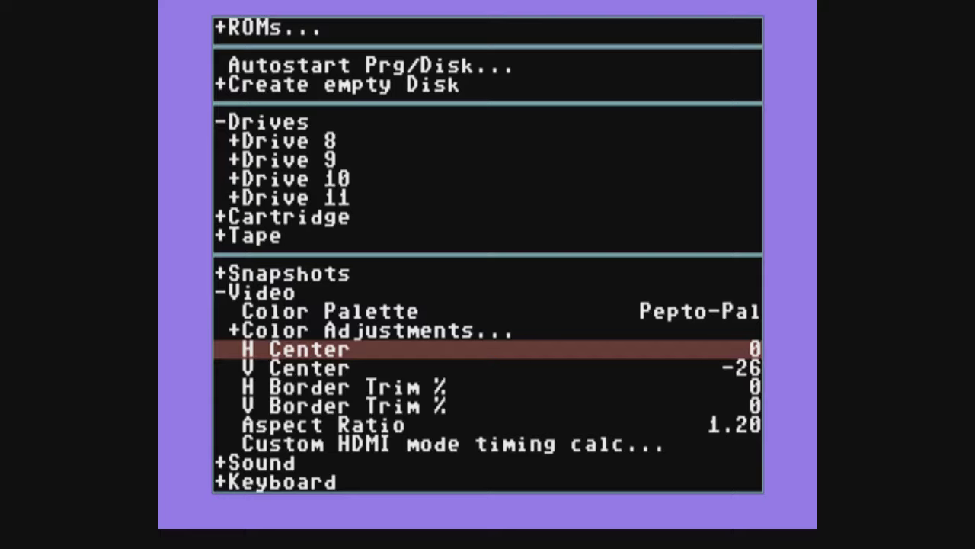
key("Left")
key("Right")
key("Down")
key("Left")
key("Left")
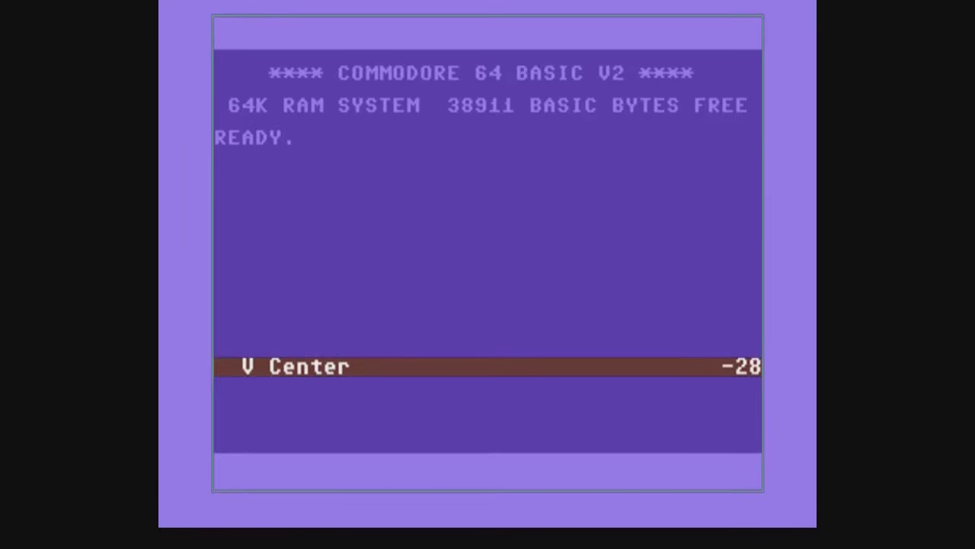
key("Left")
key("Left")
key("Left")
key("Left")
key("Left")
key("Left")
key("Left")
key("Left")
key("Left")
key("Left")
key("Left")
key("Left")
key("Left")
key("Left")
key("Left")
key("Left")
key("Left")
key("Left")
key("Left")
key("Left")
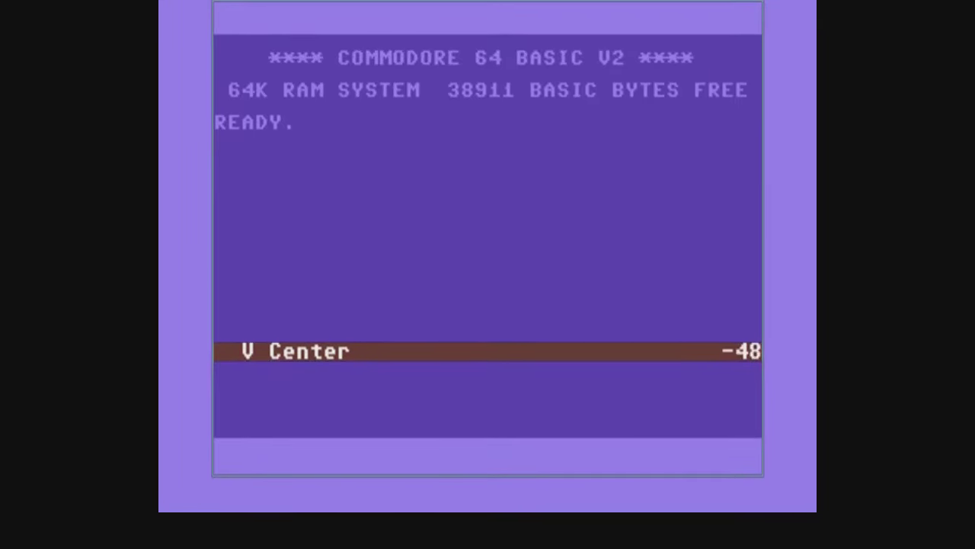
key("Right")
key("Right")
key("Right")
key("Right")
key("Right")
key("Right")
key("Right")
key("Right")
key("Right")
key("Right")
key("Right")
key("Right")
key("Right")
key("Right")
key("Right")
key("Right")
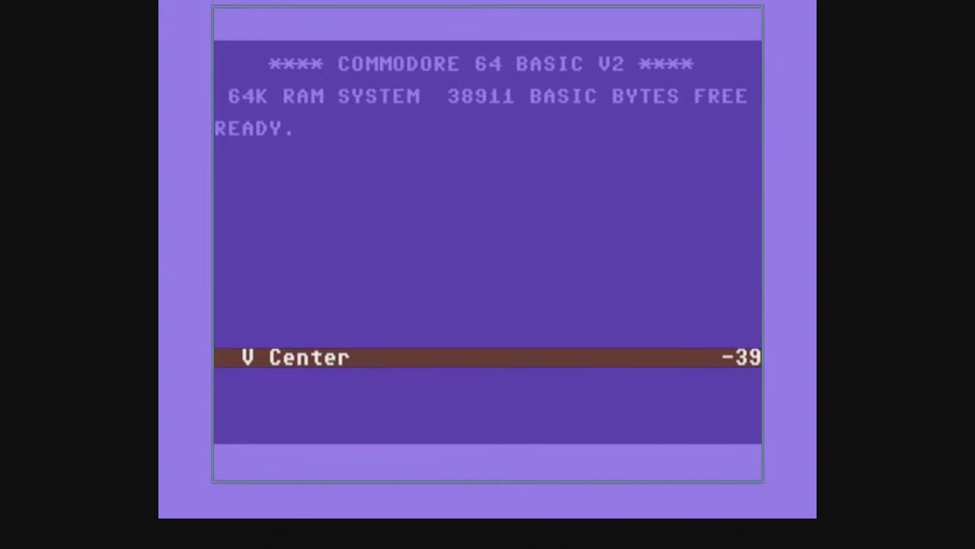
key("Right")
key("Right")
key("Right")
key("Right")
key("Right")
key("Right")
key("Right")
key("Right")
key("Right")
key("Right")
key("Right")
key("Right")
key("Right")
key("Right")
key("Right")
key("Right")
key("Right")
key("Right")
key("Right")
key("Right")
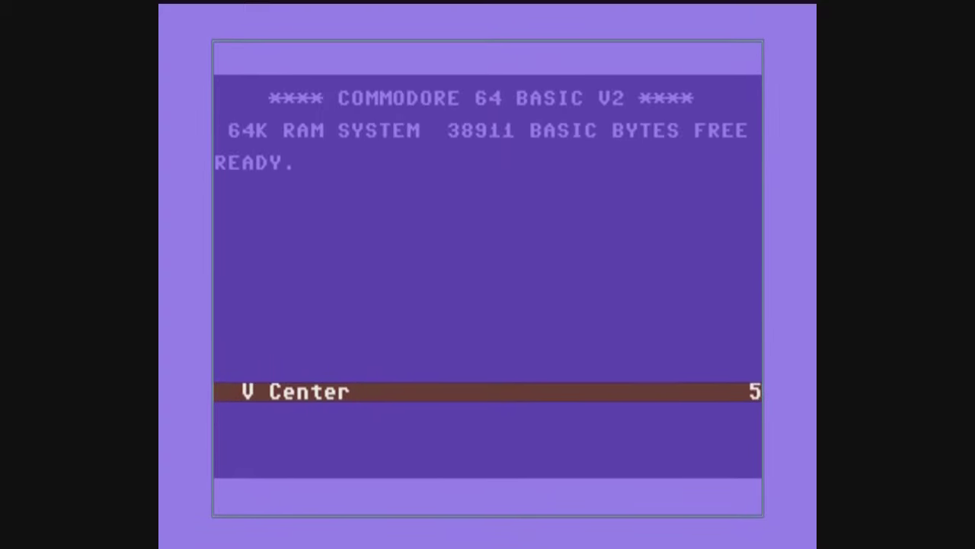
key("Left")
key("Left")
key("Left")
key("Left")
key("Left")
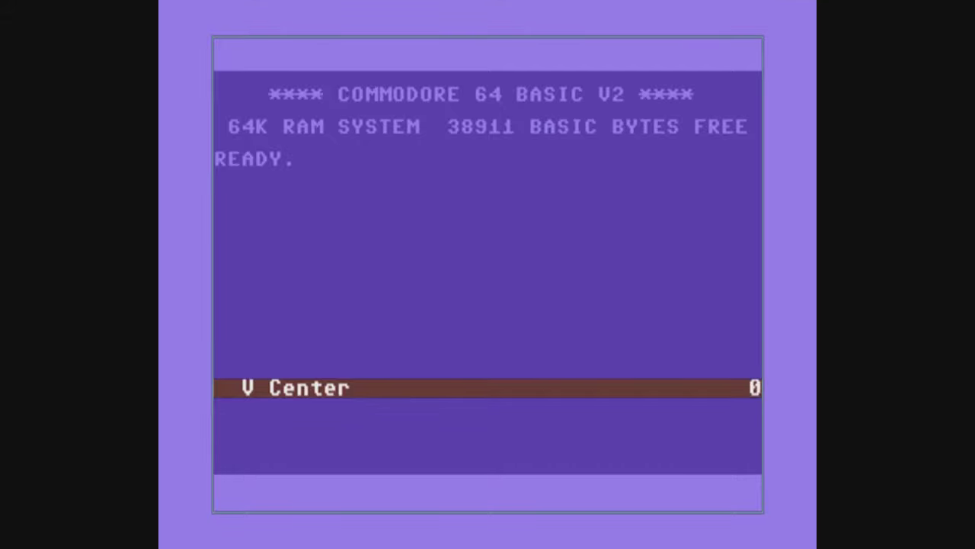
Preview H Center shifted left to -19, then restore it to 0
key("Up")
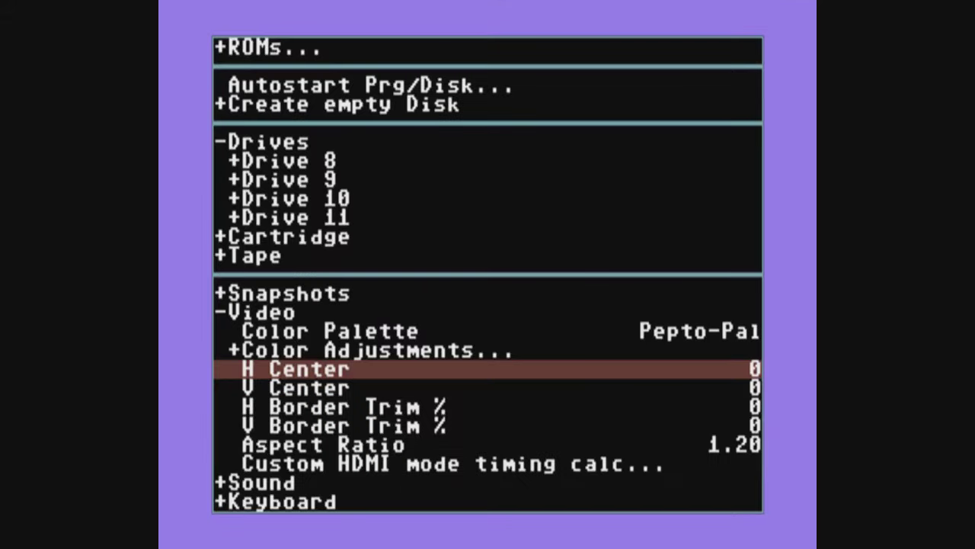
key("Left")
key("Left")
key("Left")
key("Left")
key("Left")
key("Left")
key("Left")
key("Left")
key("Left")
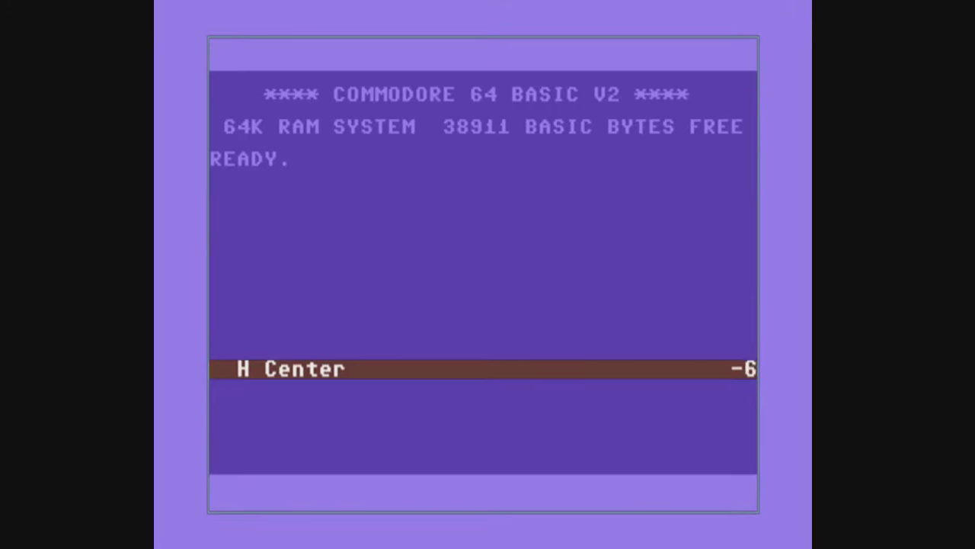
key("Left")
key("Left")
key("Left")
key("Left")
key("Left")
key("Left")
key("Left")
key("Left")
key("Left")
key("Left")
key("Right")
key("Right")
key("Right")
key("Right")
key("Right")
key("Right")
key("Right")
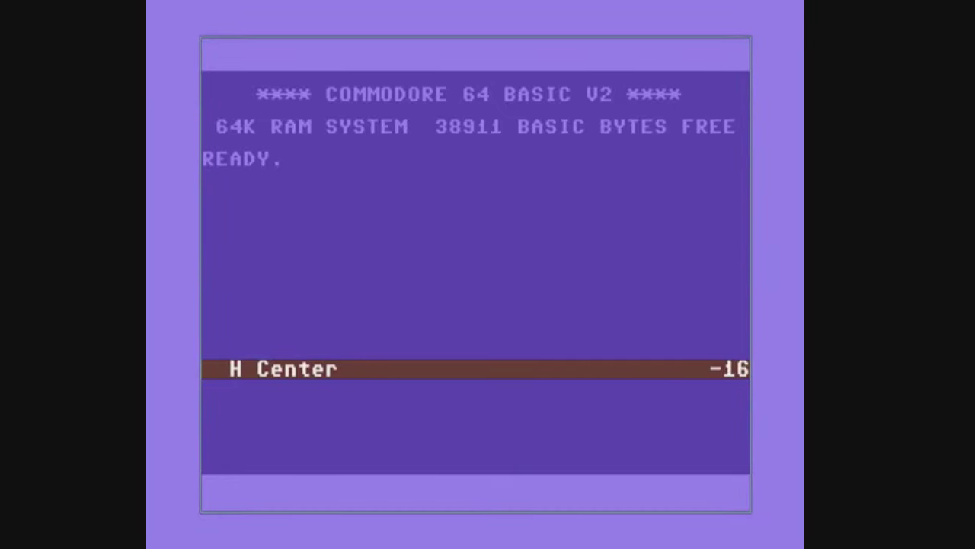
key("Right")
key("Right")
key("Right")
key("Right")
key("Right")
key("Right")
key("Right")
key("Right")
key("Right")
key("Right")
key("Right")
key("Right")
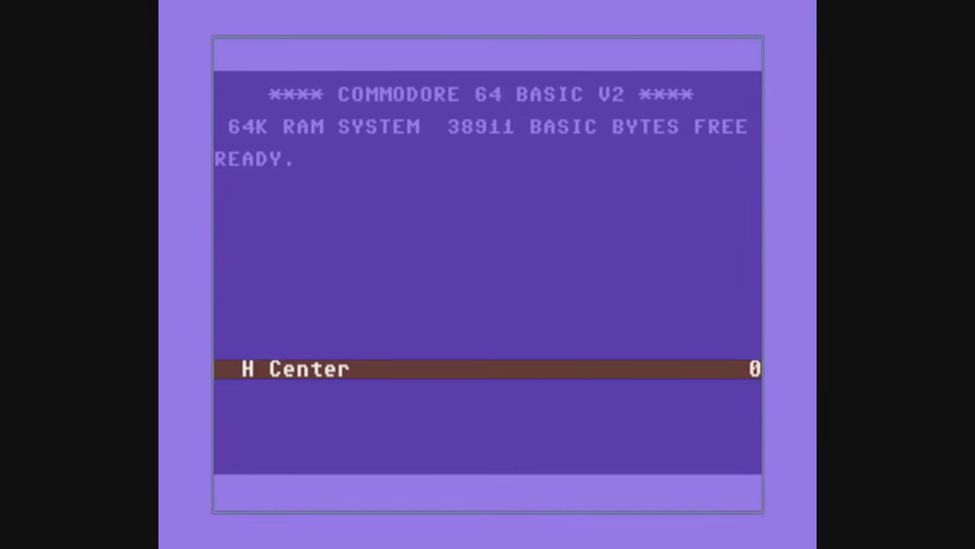
key("Down")
key("Down")
key("Down")
key("Up")
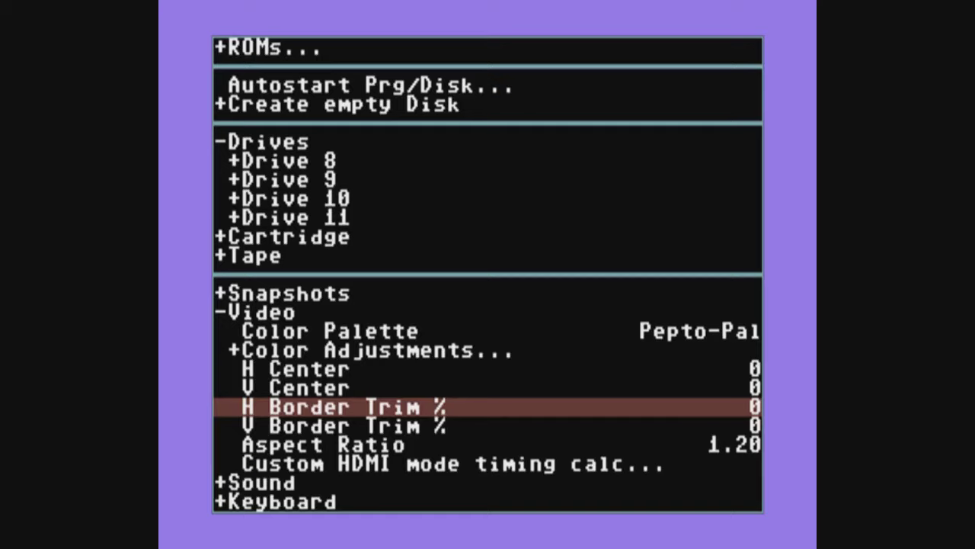
Keep H Border Trim % at 0 and raise V Border Trim % to 37
key("Down")
key("Down")
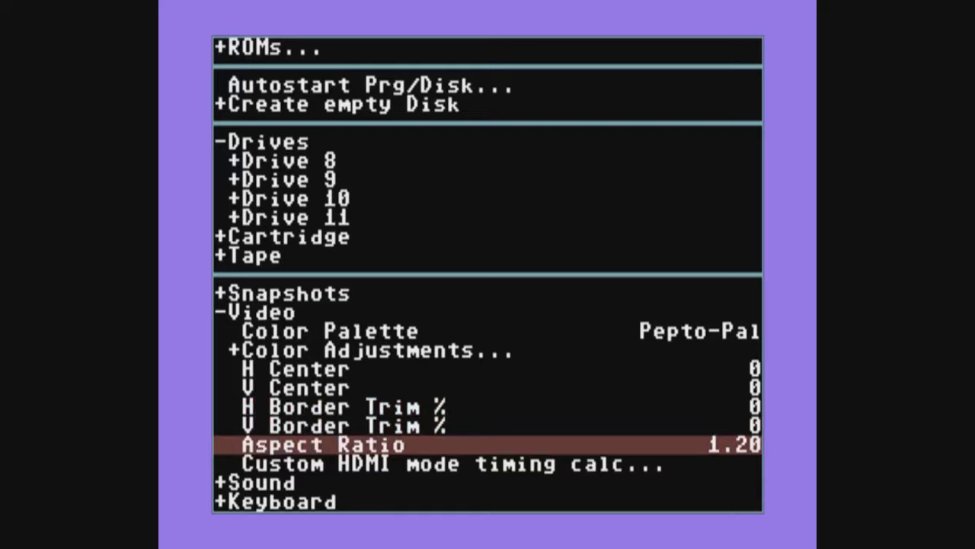
key("Up")
key("Up")
key("Down")
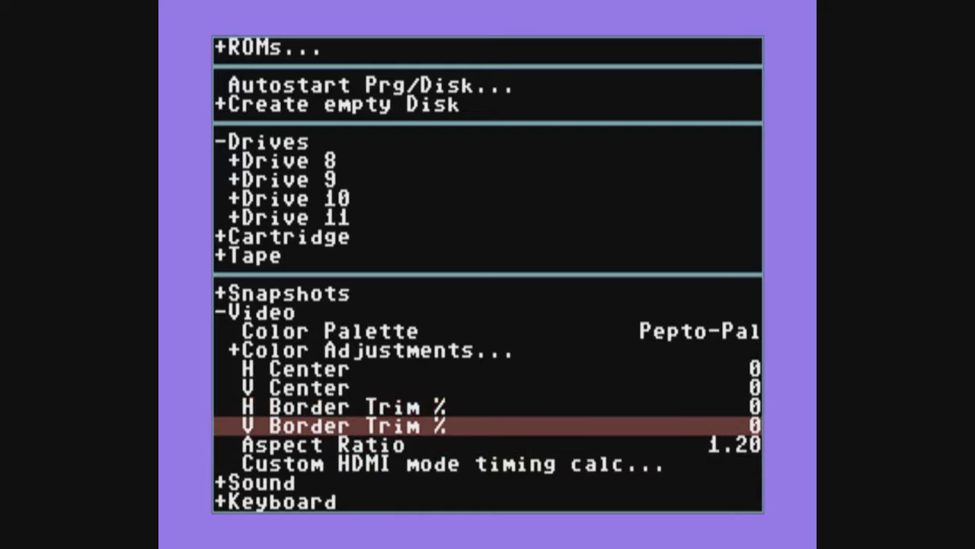
key("Up")
key("Right")
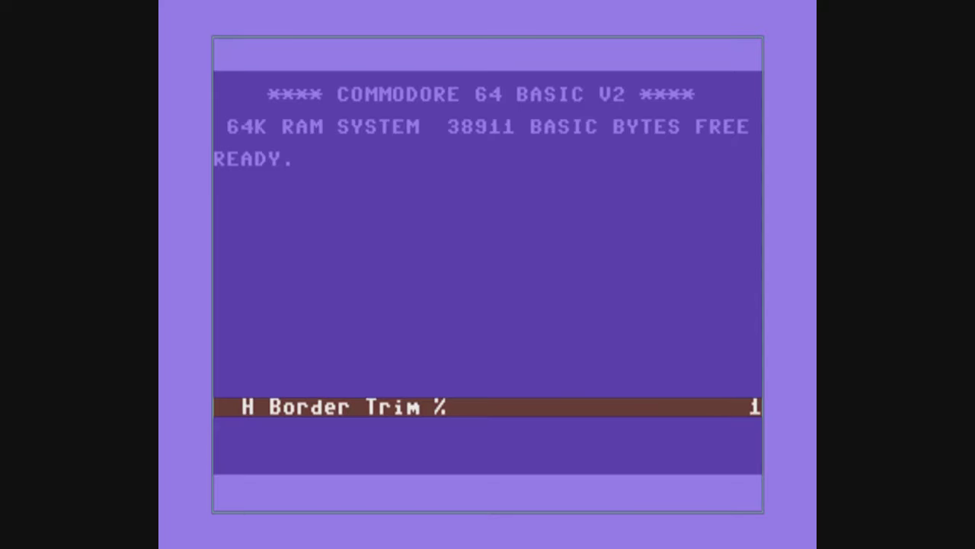
key("Left")
key("Down")
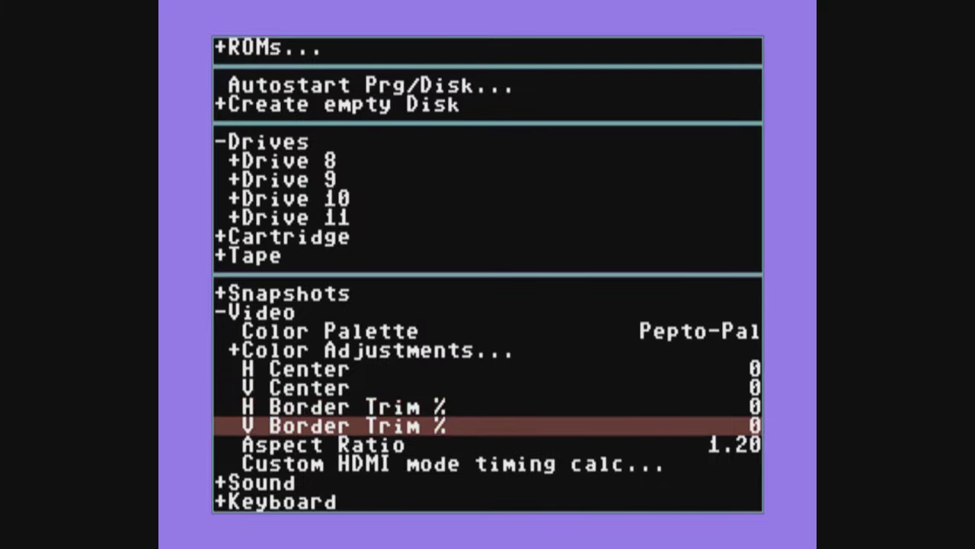
key("Right")
key("Right")
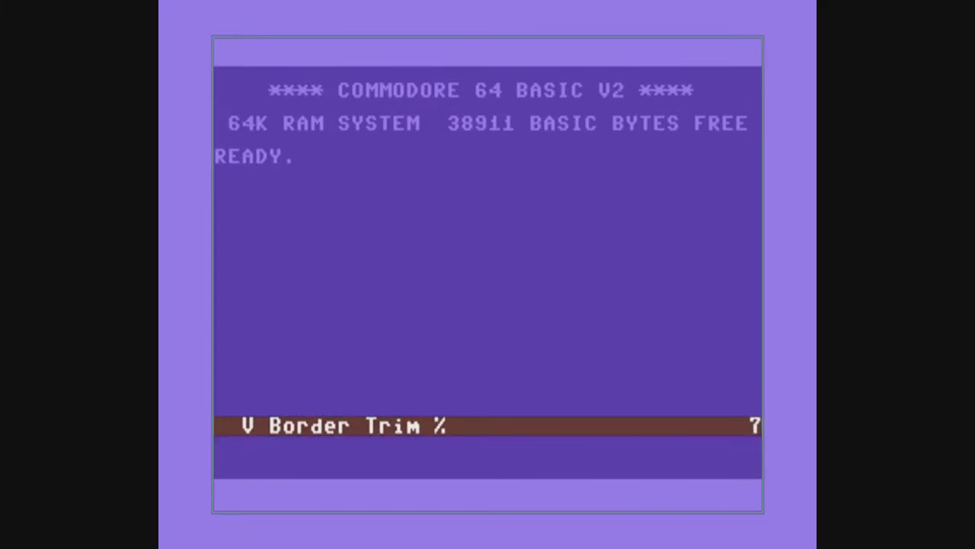
key("Right")
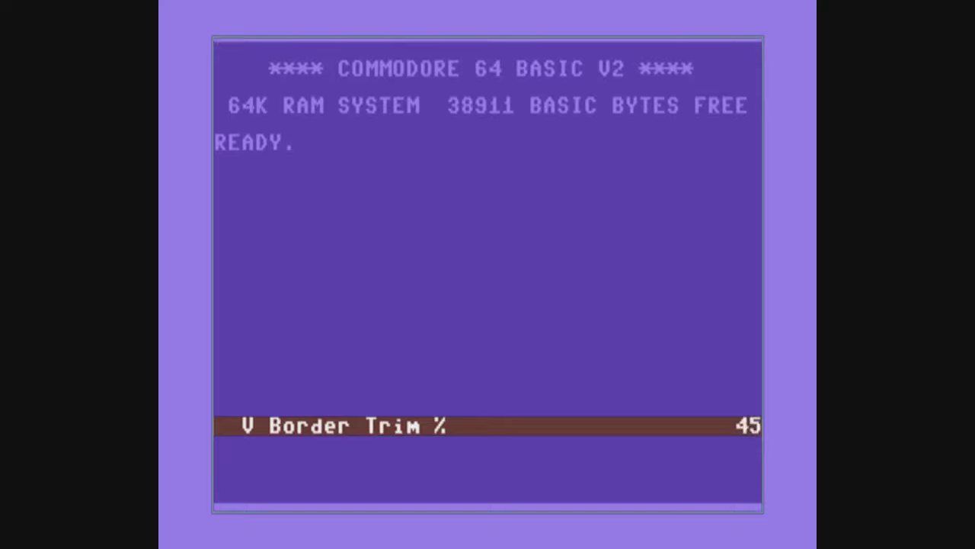
key("Left")
key("Left")
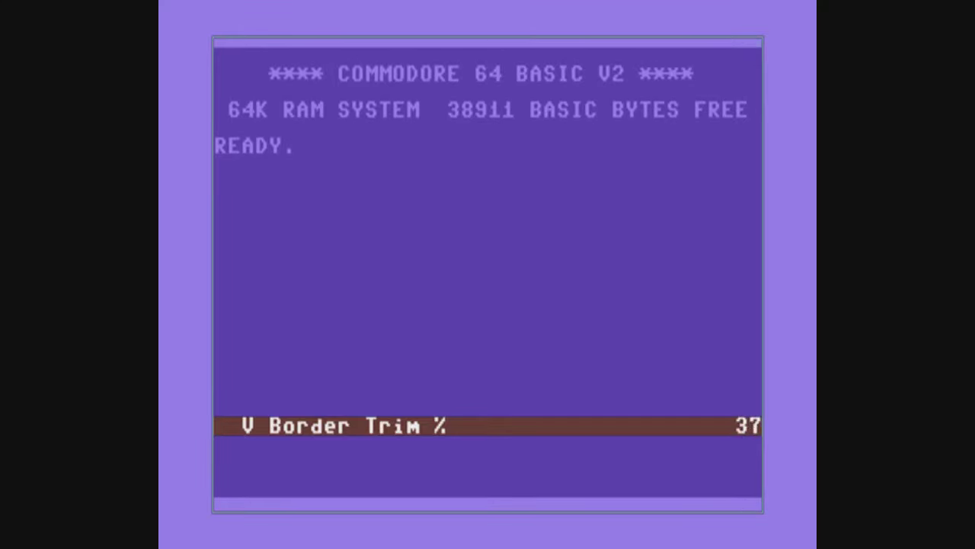
key("Down")
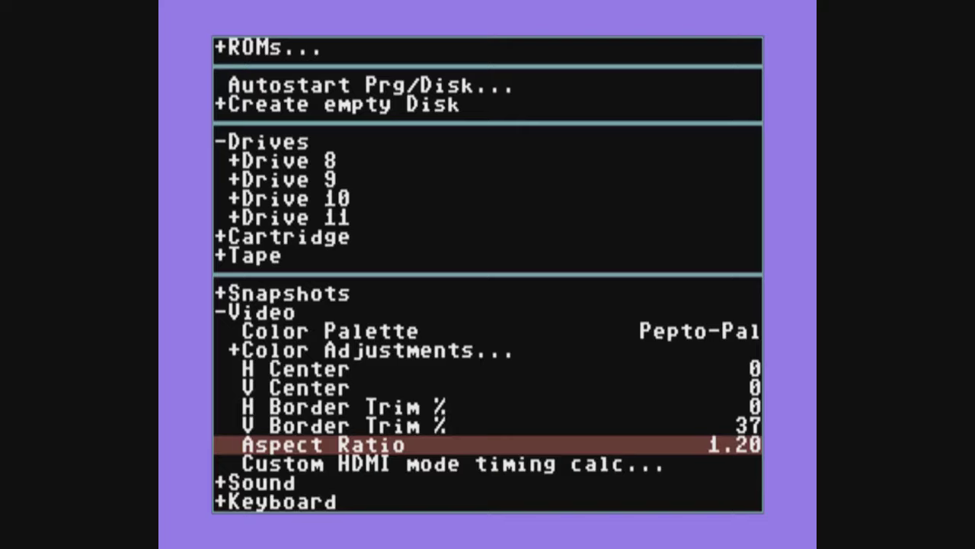
key("Left")
key("Left")
key("Left")
key("Left")
key("Left")
key("Left")
key("Left")
key("Left")
key("Left")
key("Left")
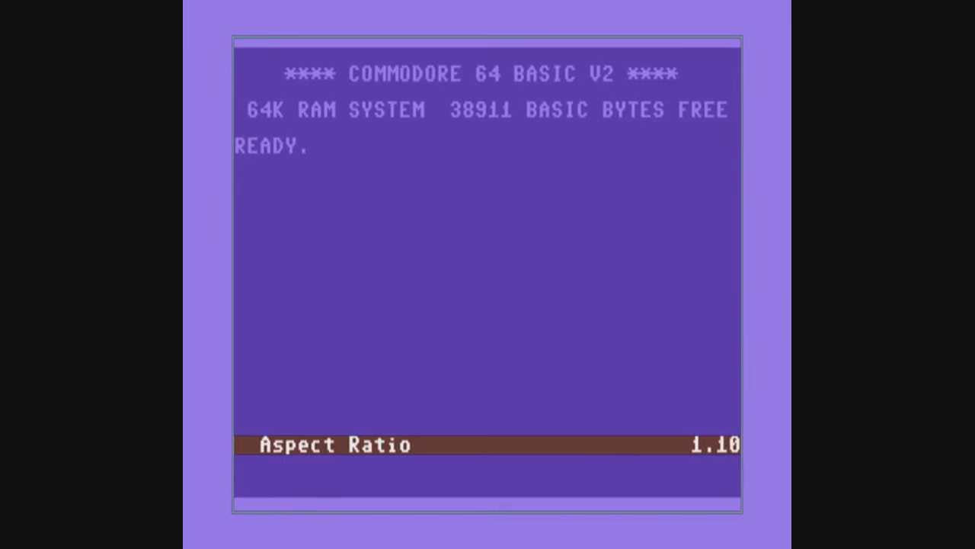
key("Left")
key("Left")
key("Left")
key("Left")
key("Left")
key("Left")
key("Left")
key("Left")
key("Left")
key("Left")
key("Right")
key("Right")
key("Right")
key("Right")
key("Right")
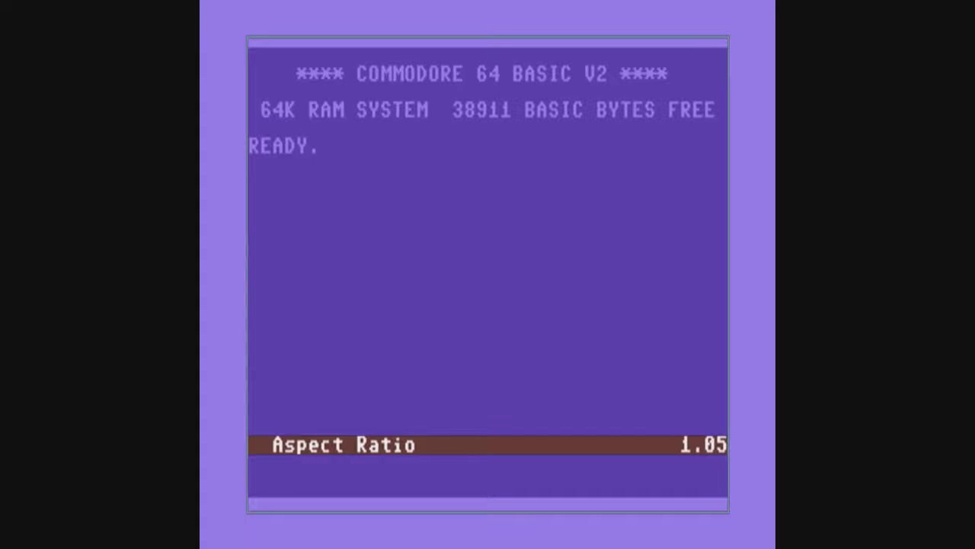
key("Right")
key("Right")
key("Right")
key("Right")
key("Right")
key("Right")
key("Right")
key("Right")
key("Right")
key("Right")
key("Right")
key("Right")
key("Right")
key("Right")
key("Right")
key("Right")
key("Right")
key("Right")
key("Right")
key("Right")
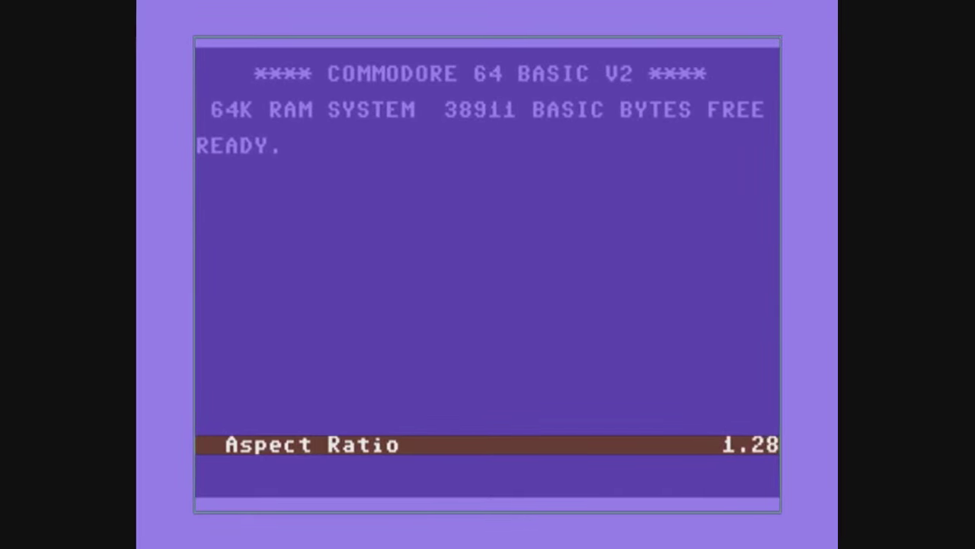
key("Left")
key("Left")
key("Left")
key("Left")
key("Left")
key("Left")
key("Left")
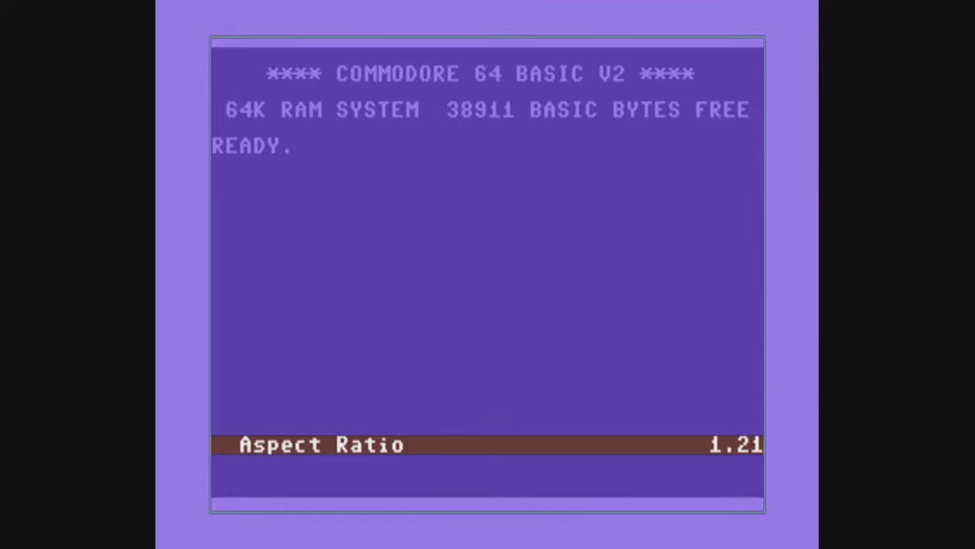
key("Left")
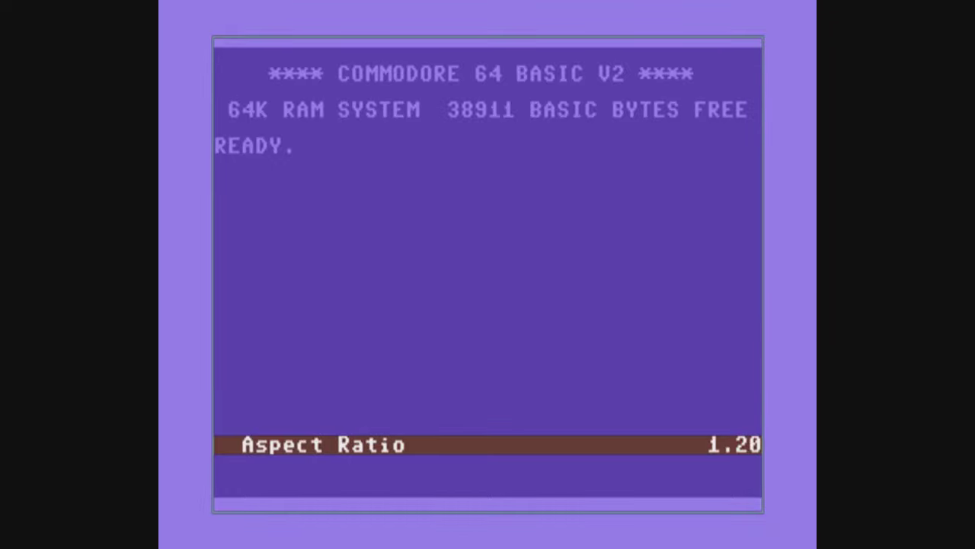
key("Down")
key("Up")
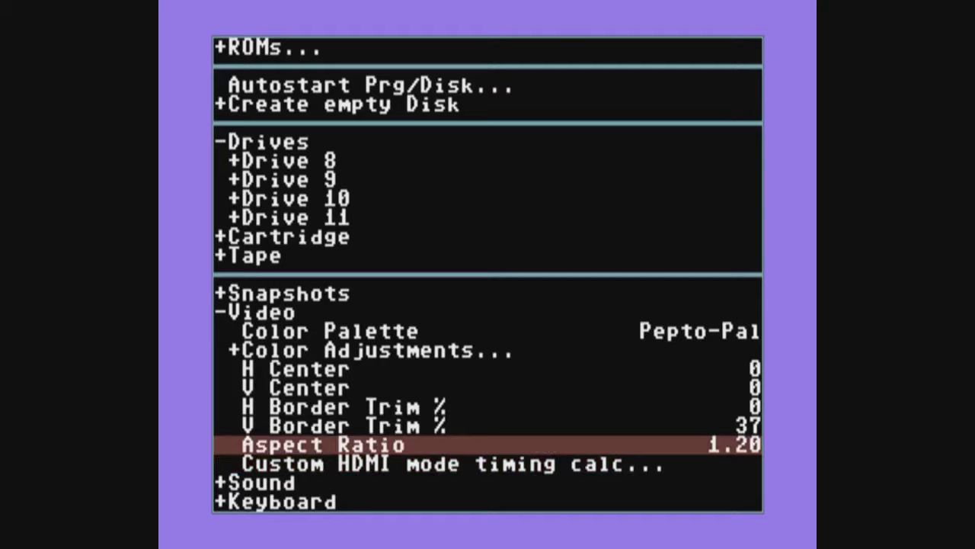
Switch Color Palette to Pepto-Ntsc after comparing it with Pepto-Pal
key("Up")
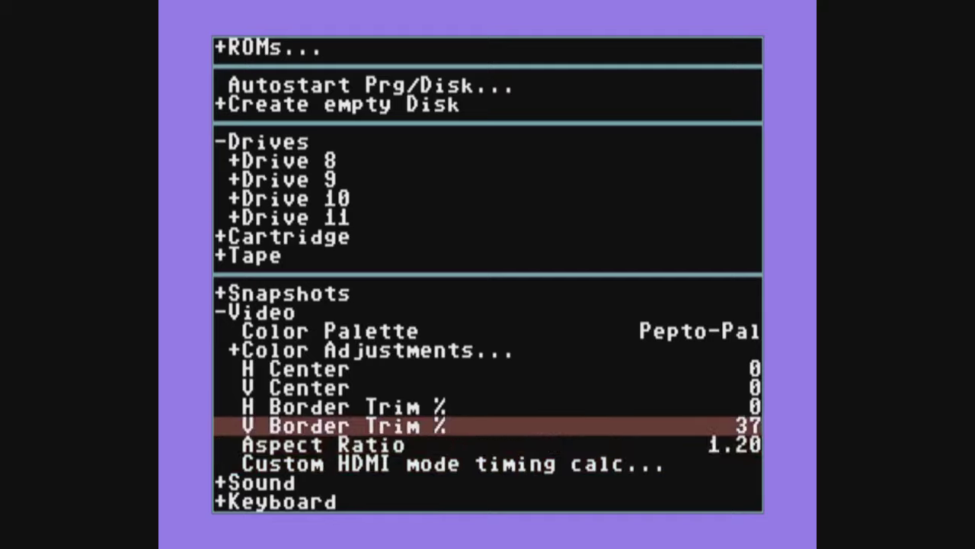
key("Up")
key("Up")
key("Up")
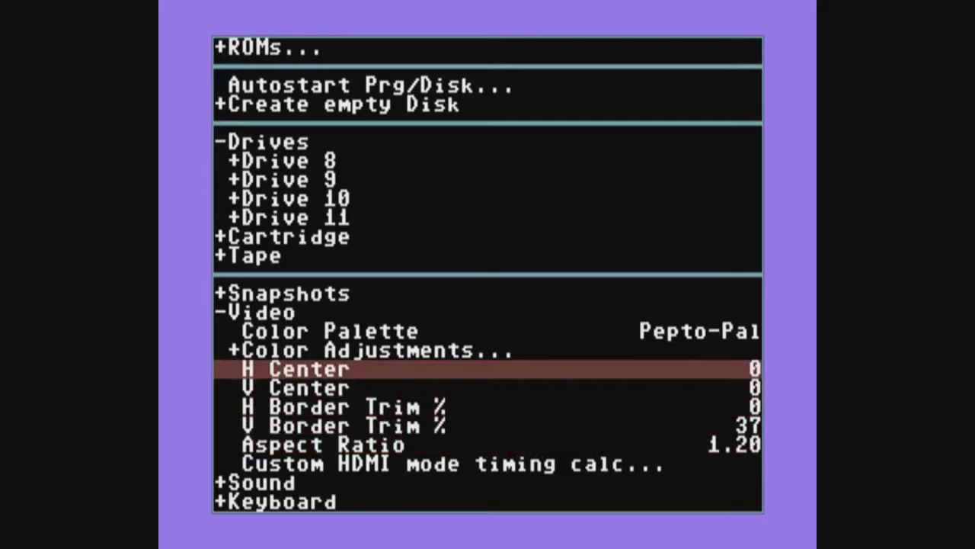
key("Up")
key("Up")
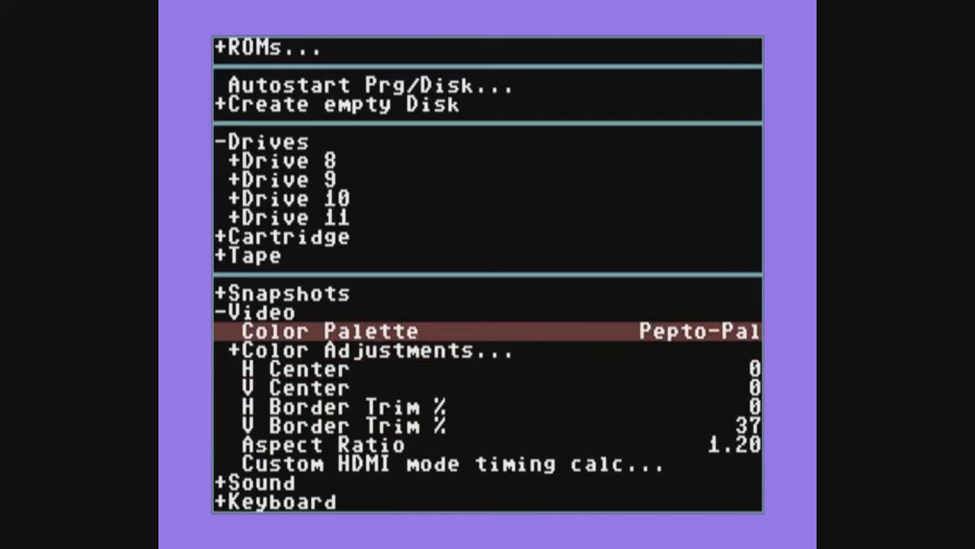
key("Right")
key("Left")
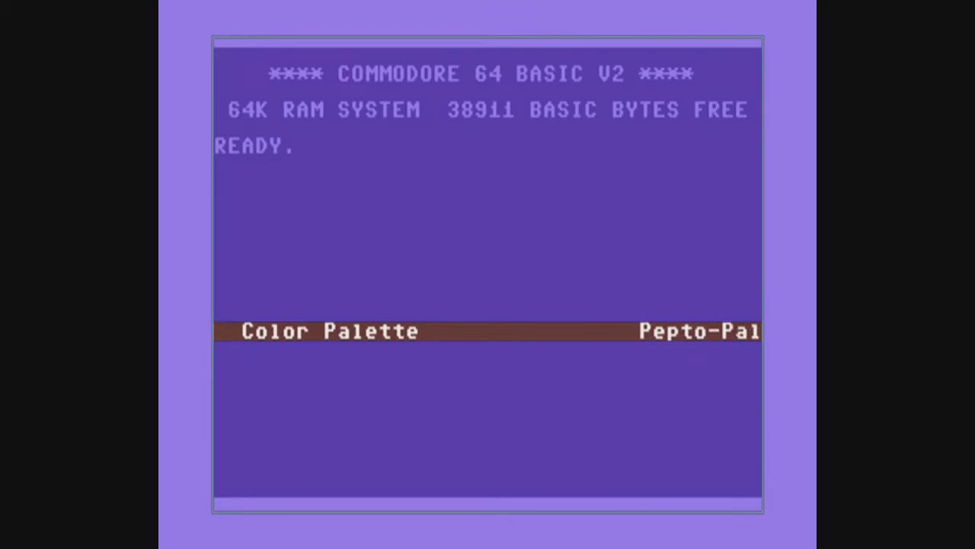
key("Right")
Expand Color Adjustments and preview brightness, leaving Brightness 1000, Contrast 1250, Gamma 2200, Tint 1000
key("Down")
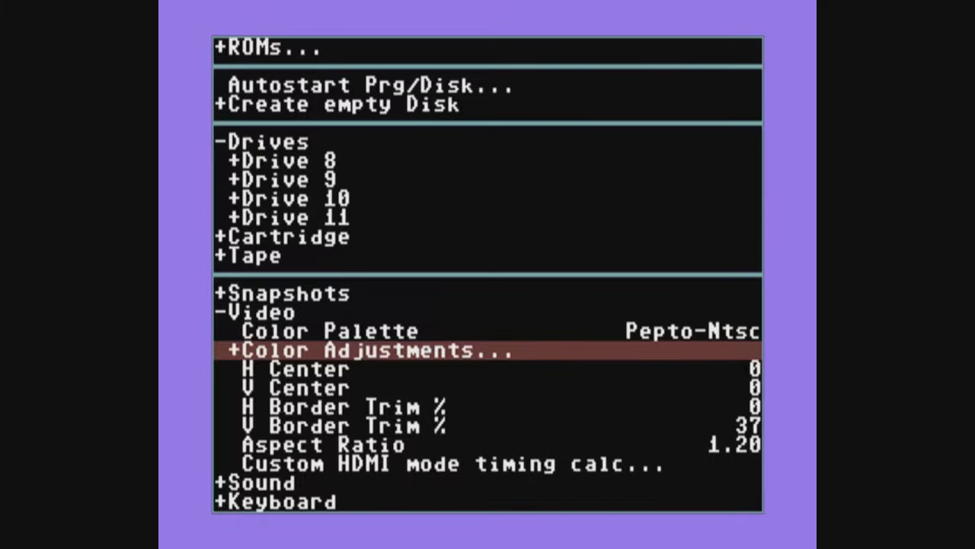
key("Right")
key("Down")
key("Right")
key("Right")
key("Left")
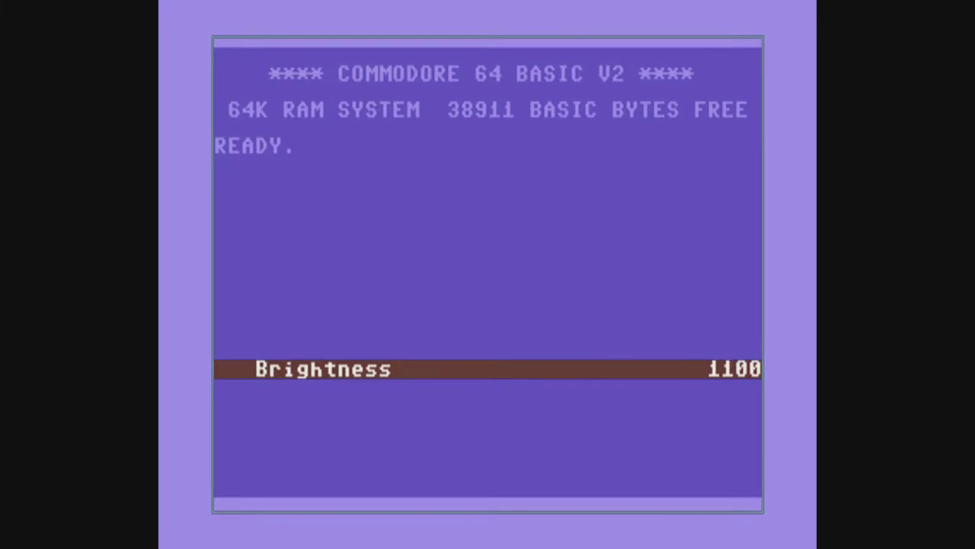
key("Left")
key("Down")
key("Down")
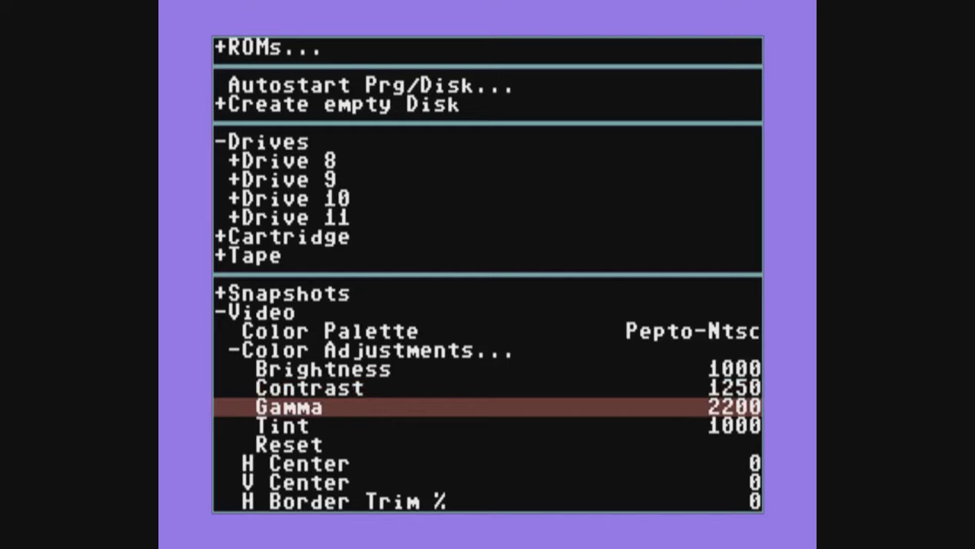
key("Down")
key("Down")
key("Up")
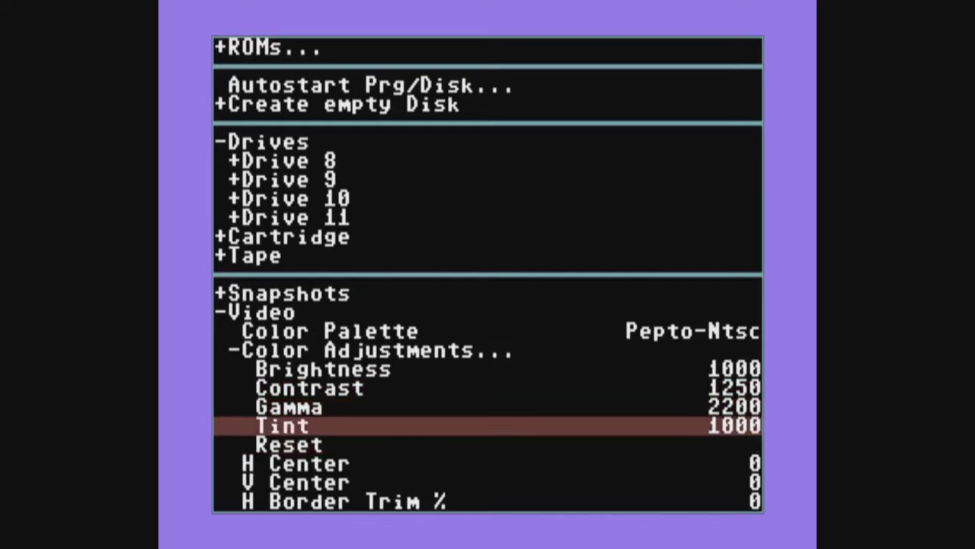
key("Up")
key("Up")
key("Up")
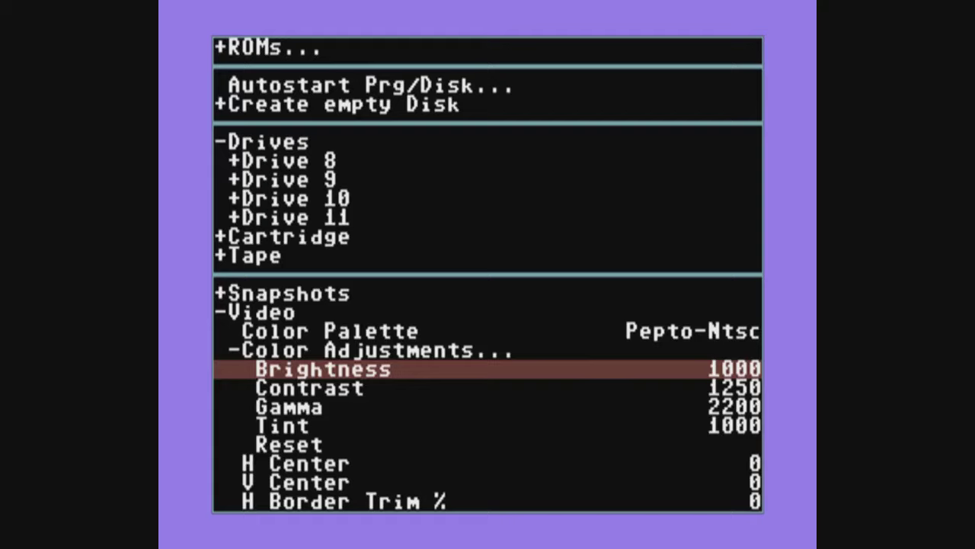
key("Up")
key("Up")
key("Up")
key("Up")
key("Up")
key("Up")
key("Up")
key("Up")
key("Up")
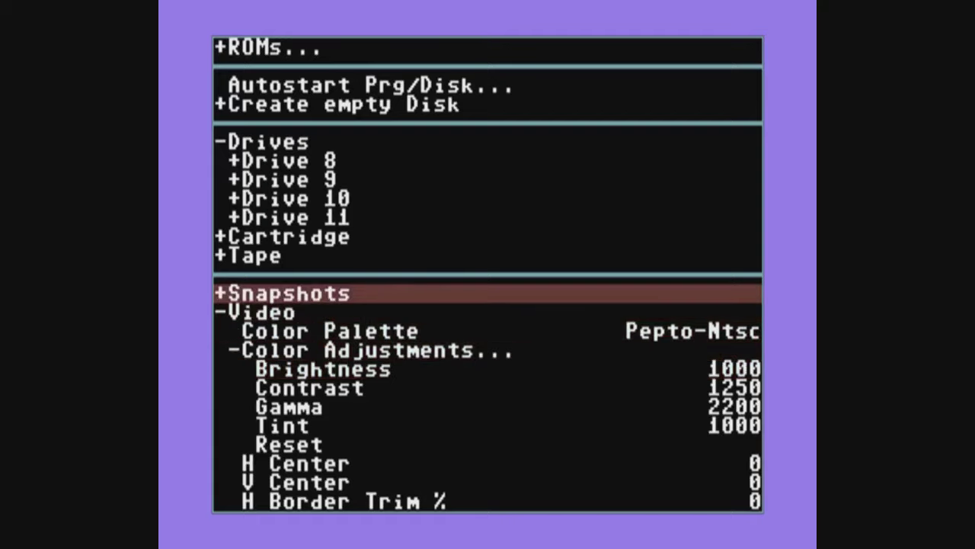
Scroll to the top of the menu to show the Timing: PAL 50Hz HDMI line
key("Up")
key("Up")
key("Up")
key("Up")
key("Up")
key("Up")
key("Up")
key("Up")
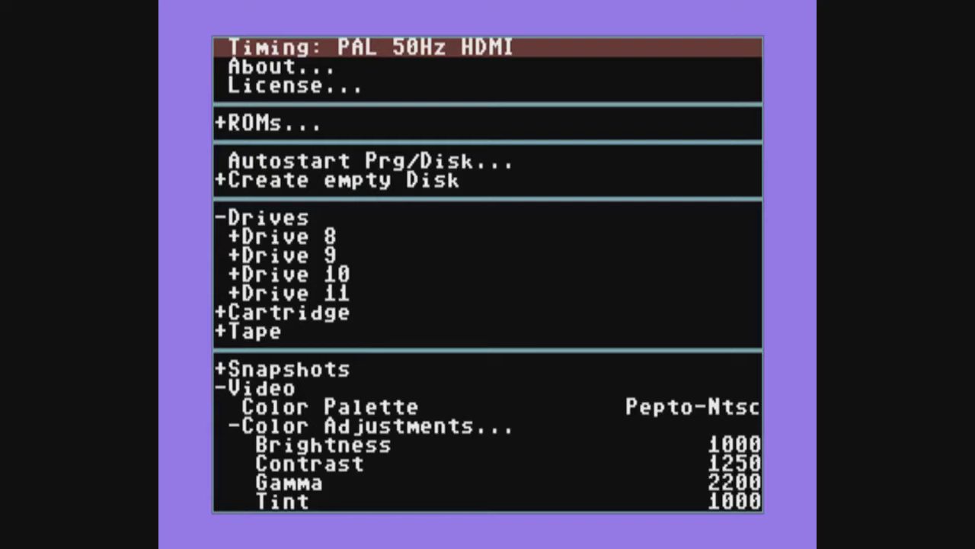
Load the a1.vsf snapshot from /snapshots via Snapshots > Load Snapshot
key("F12")
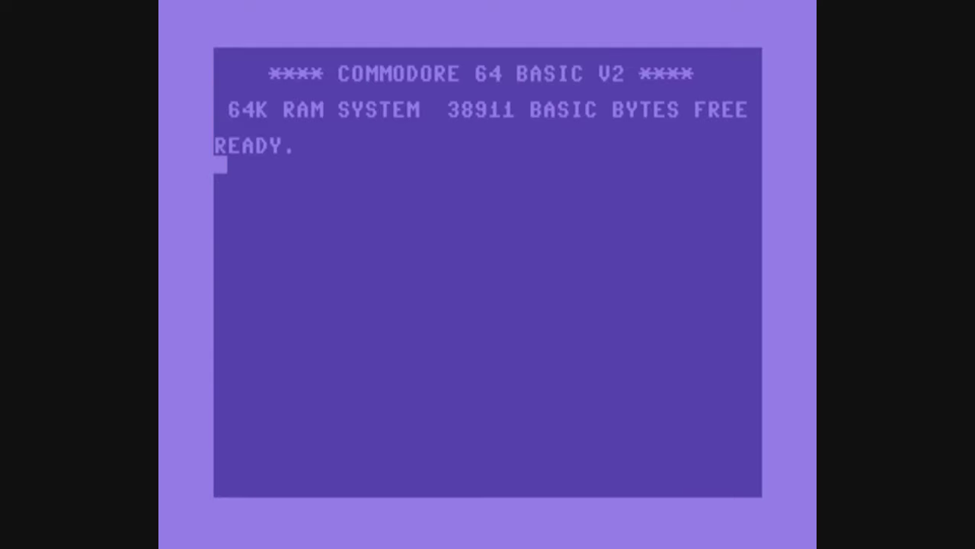
key("F12")
key("Down")
key("Down")
key("Down")
key("Down")
key("Down")
key("Down")
key("Down")
key("Down")
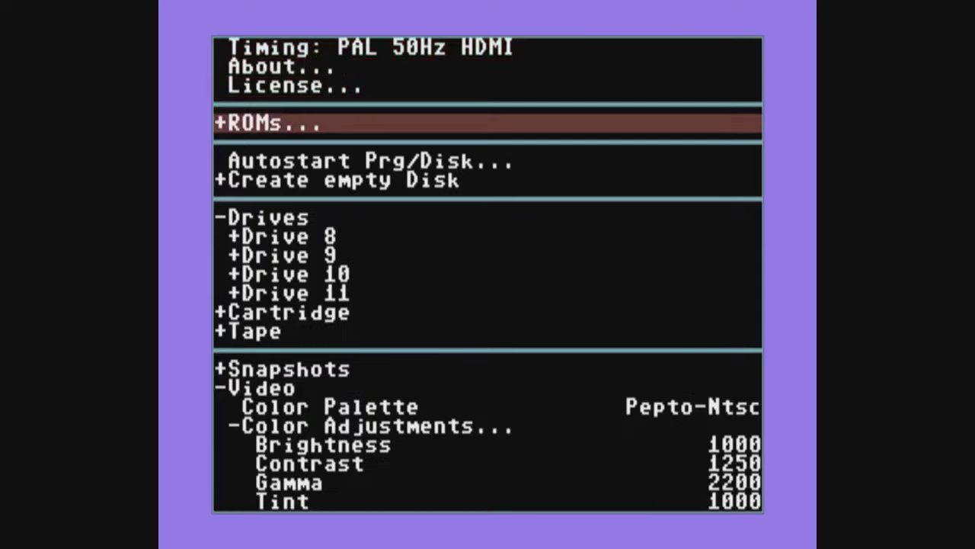
key("Down")
key("Down")
key("Down")
key("Down")
key("Down")
key("Return")
key("Down")
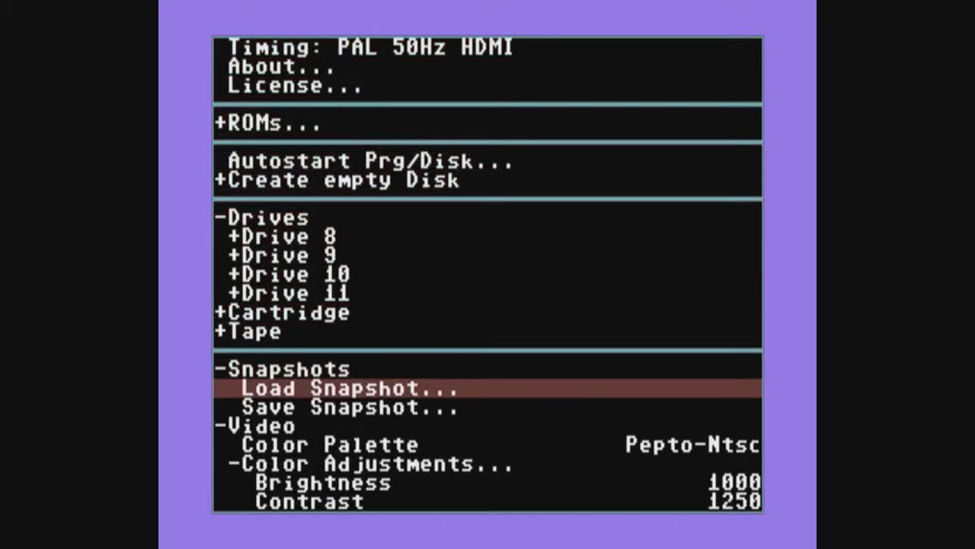
key("Return")
key("Down")
key("Return")
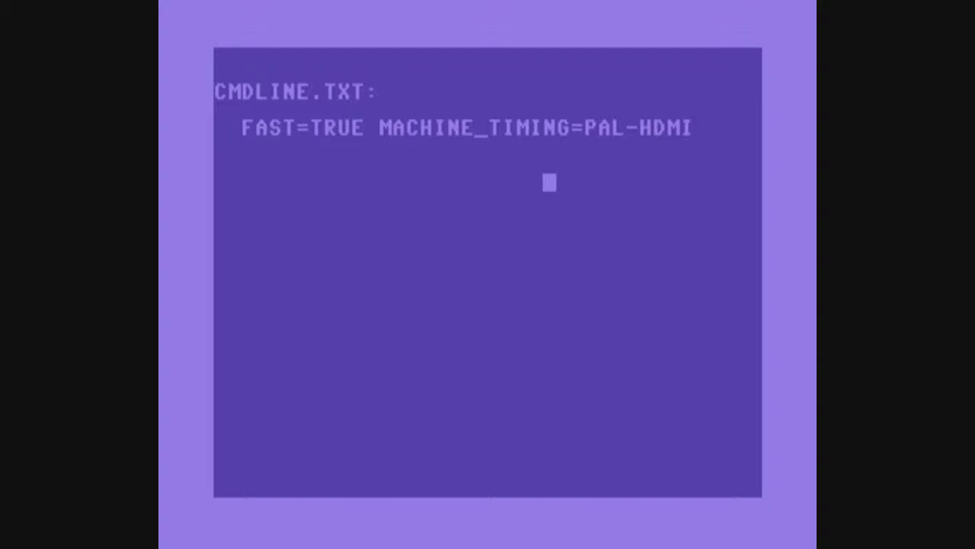
Change MACHINE_TIMING=PAL-HDMI to PAL-COMPOSITE in the CMDLINE.TXT notes
key("Up")
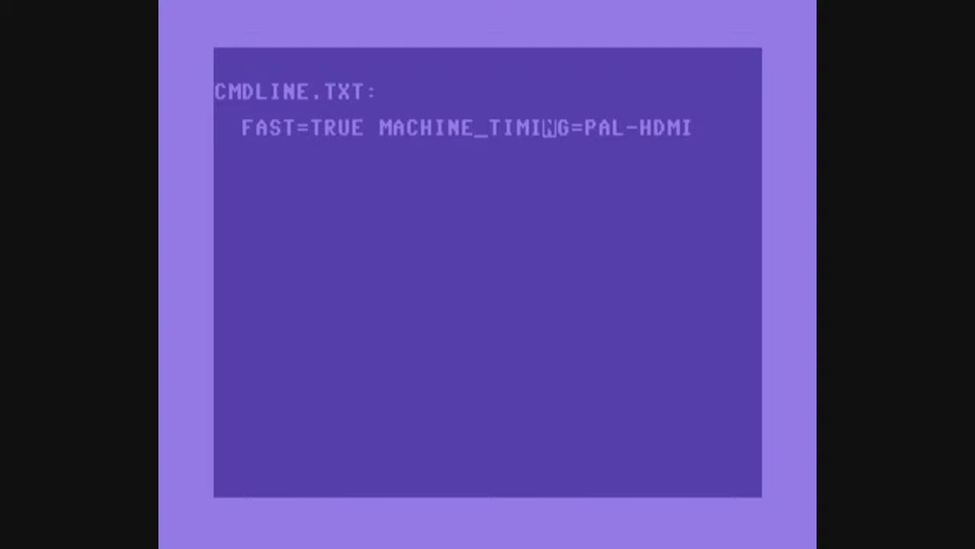
key("Right")
key("Right")
key("Right")
key("Right")
key("Right")
key("Right")
key("Right")
key("Right")
key("Left")
key("Left")
key("Left")
key("Right")
key("Right")
type("COMPOSI")
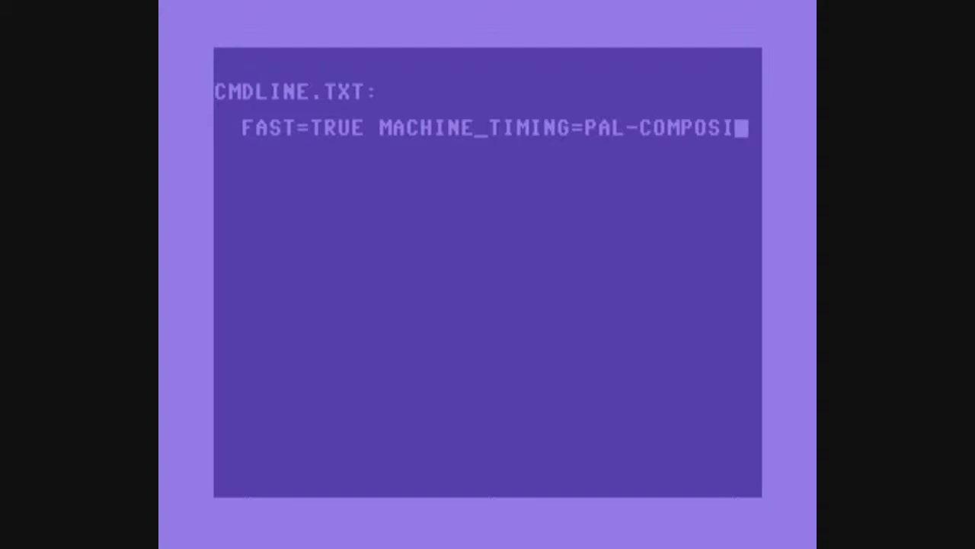
type("TE")
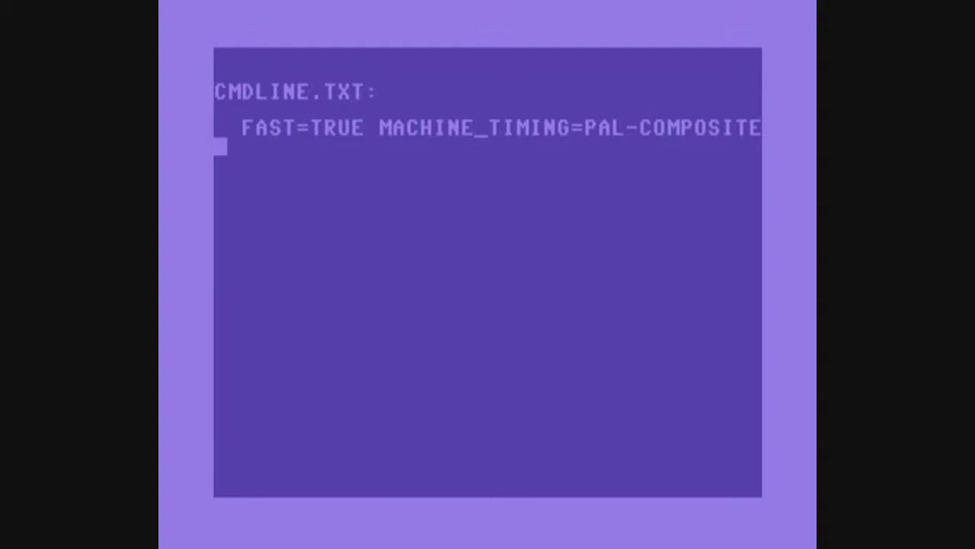
Add a note line reading 'NTSC-HDMI OR NTSC-COMPOSITE'
type("NTSC")
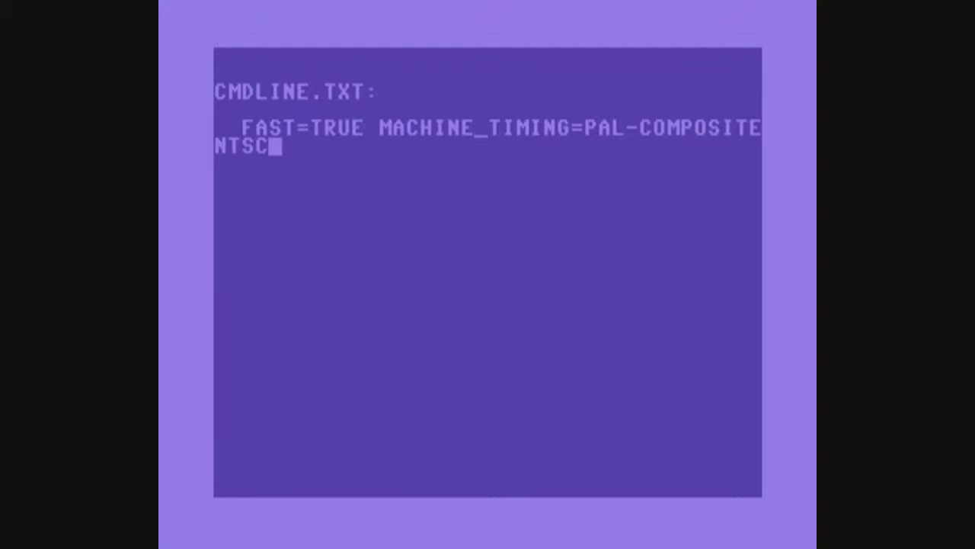
type("-HDMI OR ")
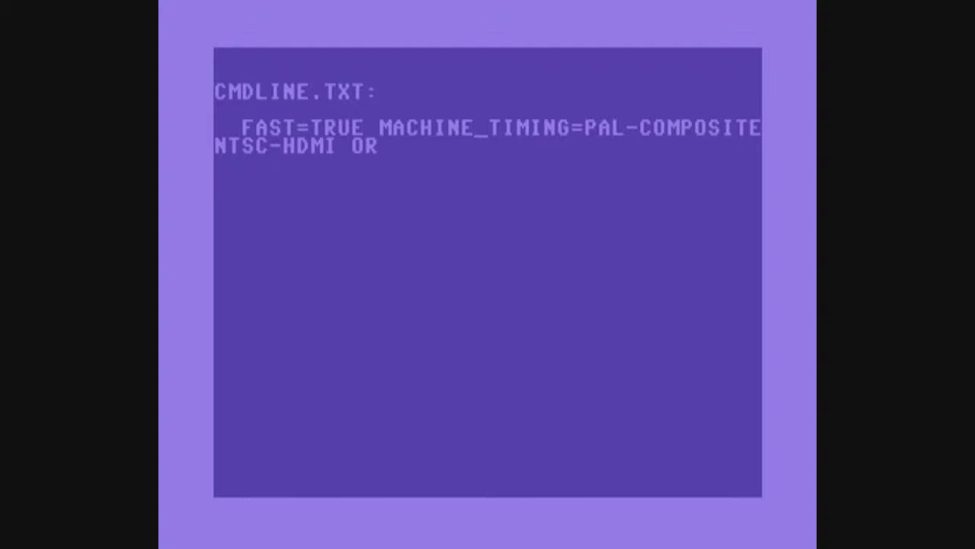
type("NTS")
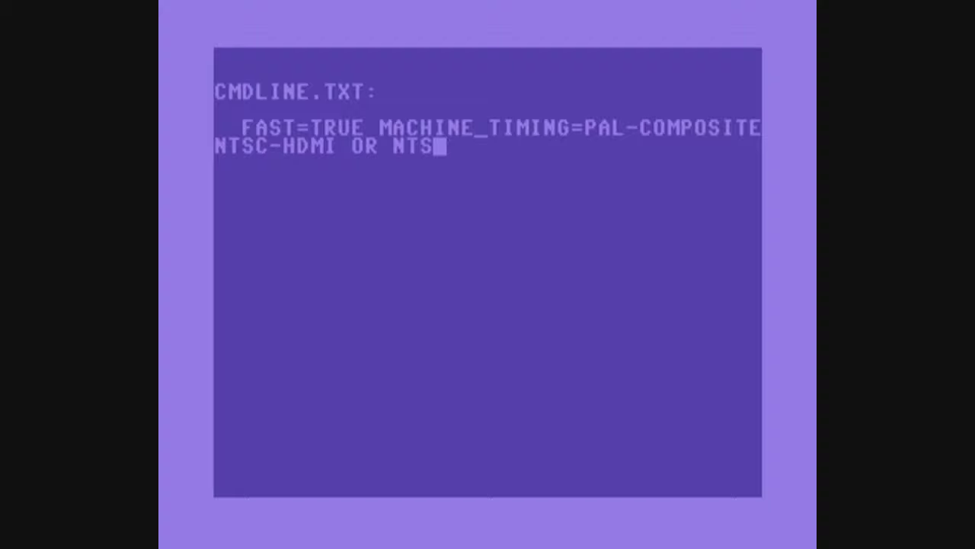
type("C-COM")
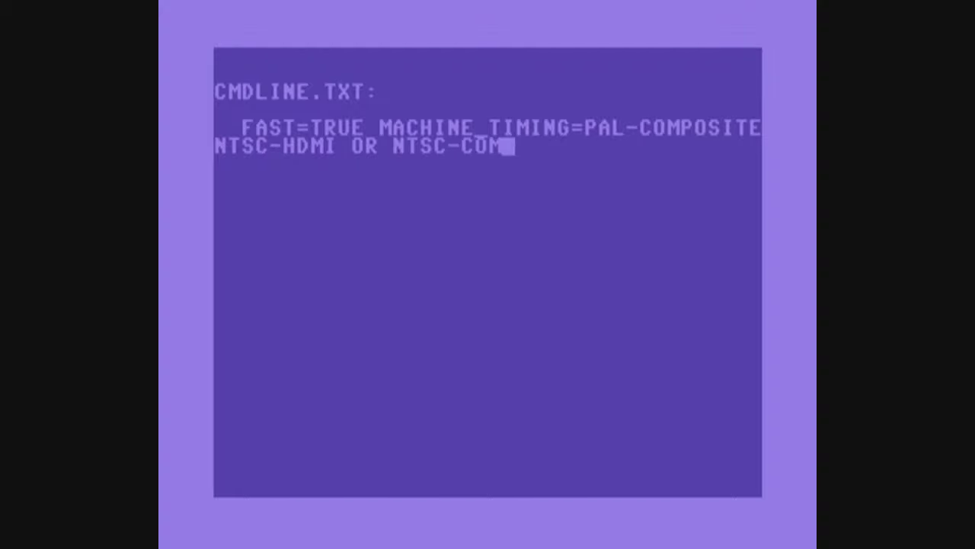
type("POSITE")
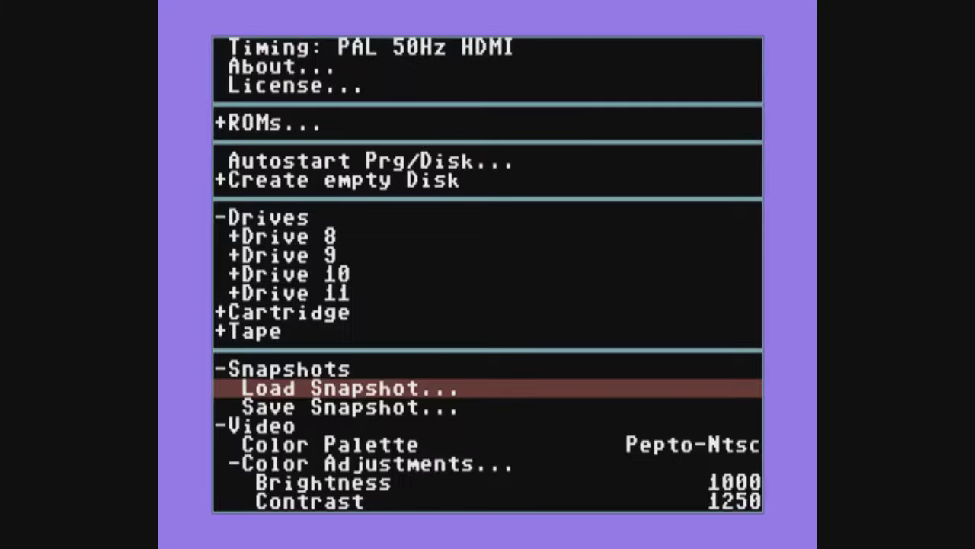
Collapse Color Adjustments and move to the Custom HDMI mode timing calc entry
key("Down")
key("Down")
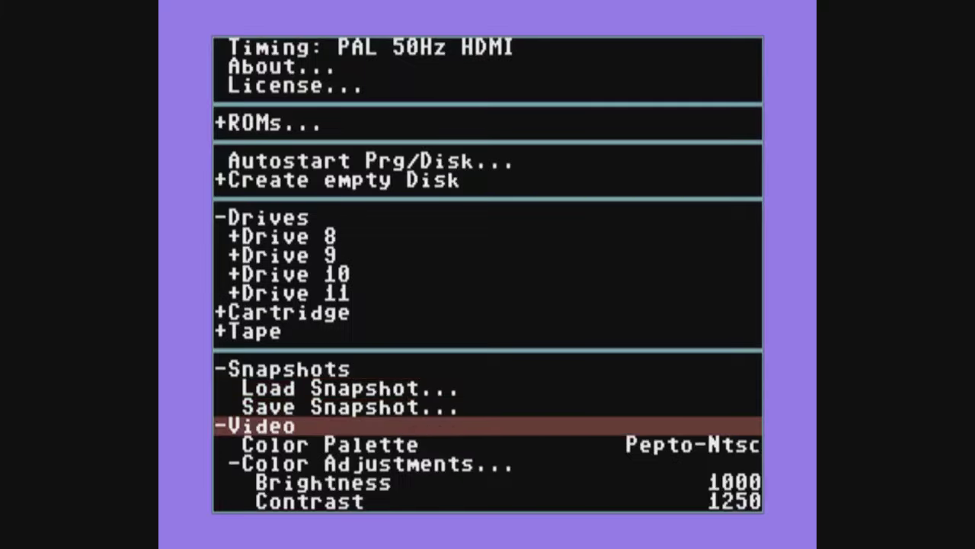
key("Down")
key("Down")
key("Return")
key("Down")
key("Down")
key("Down")
key("Down")
key("Down")
key("Down")
key("Down")
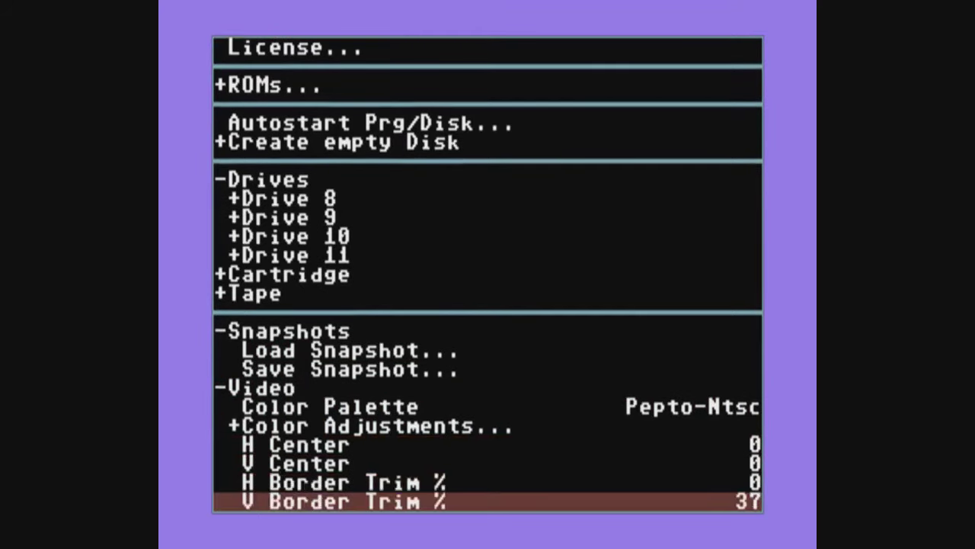
key("Down")
key("Down")
key("Up")
key("Up")
key("Up")
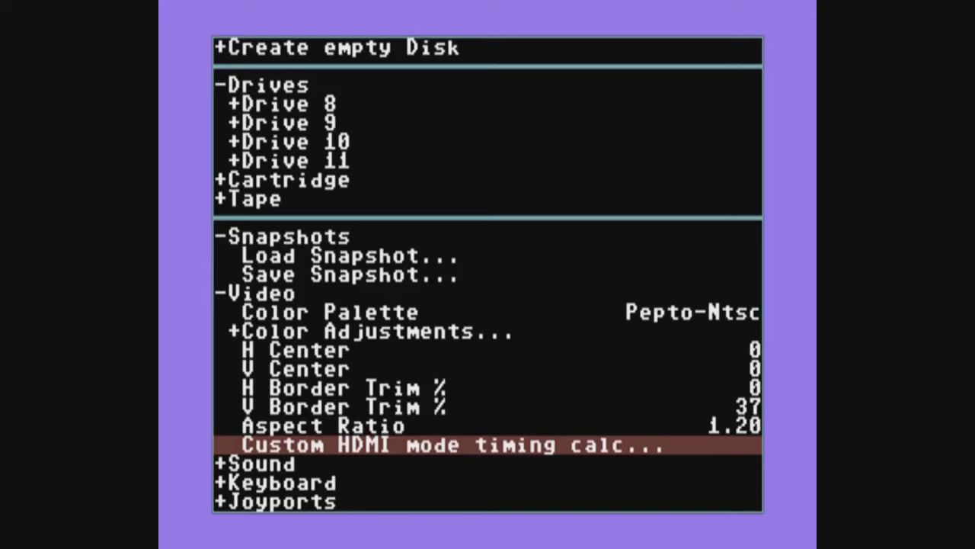
Scroll down to Prefs and back up, then open the Load Snapshot list
key("Down")
key("Down")
key("Down")
key("Down")
key("Down")
key("Up")
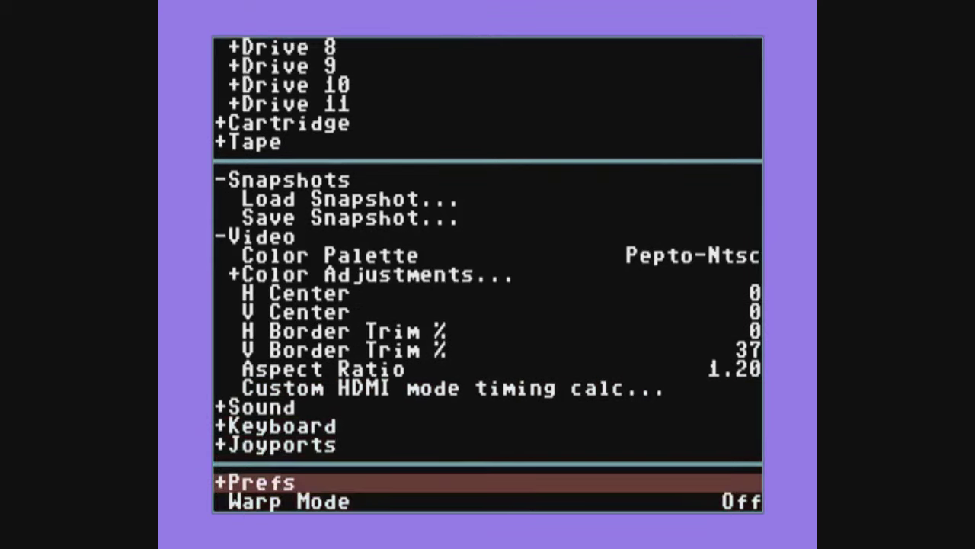
key("Up")
key("Up")
key("Up")
key("Up")
key("Up")
key("Up")
key("Up")
key("Up")
key("Up")
key("Up")
key("Up")
key("Up")
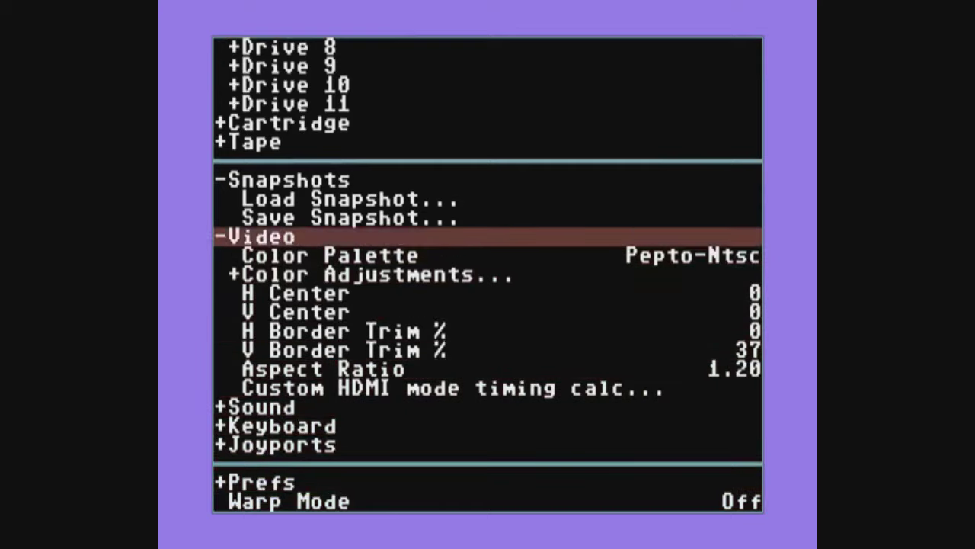
key("Up")
key("Up")
key("Return")
Load the a2.vsf snapshot from the /snapshots list
key("Down")
key("Return")
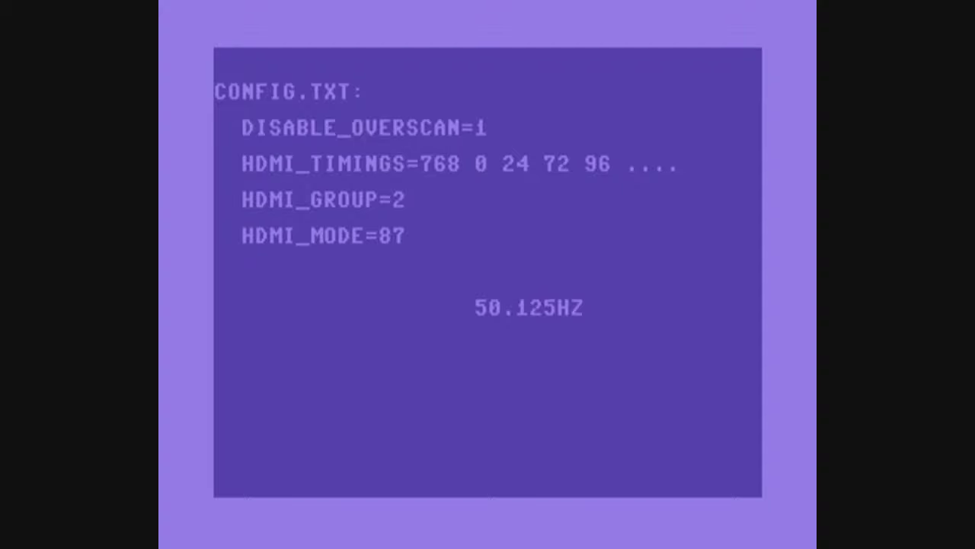
Add the line CYCLES_PER_SECOND=985257 below 50.125HZ and reopen the settings menu
key("Return")
type("CYCLES")
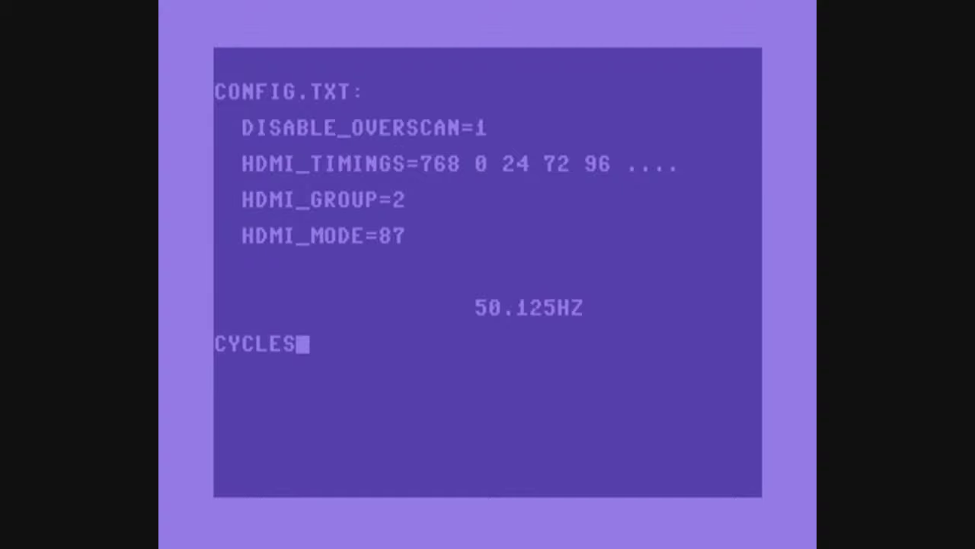
type("_PER_")
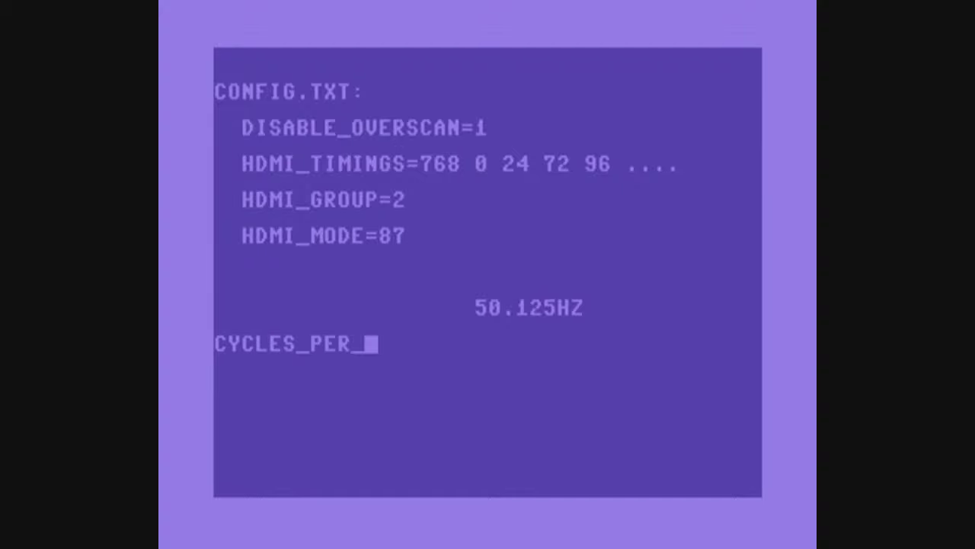
type("SECOND-")
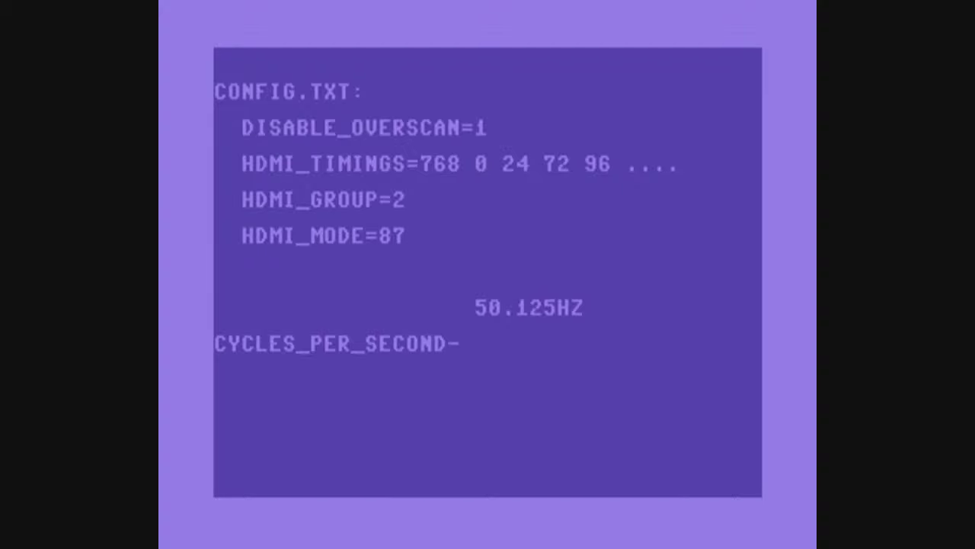
key("BackSpace")
type("-")
key("BackSpace")
type("=985")
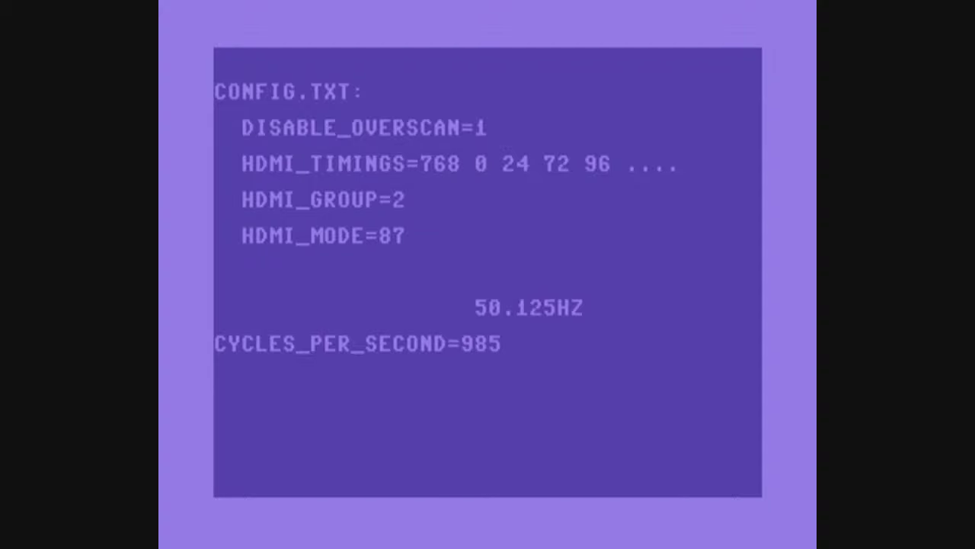
type("257")
key("F12")
key("Down")
key("Down")
key("Down")
key("Down")
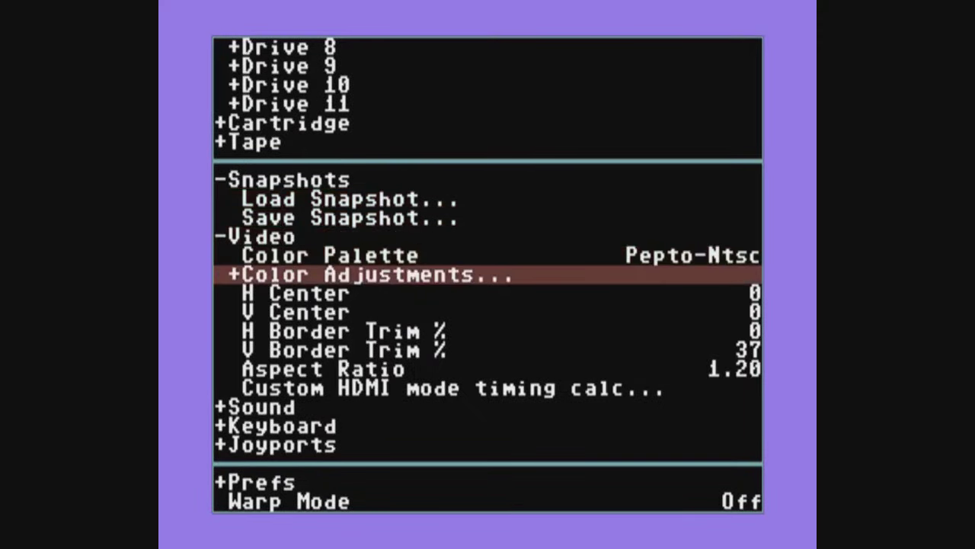
key("Down")
key("Down")
key("Down")
key("Down")
key("Down")
key("Down")
key("Down")
key("Up")
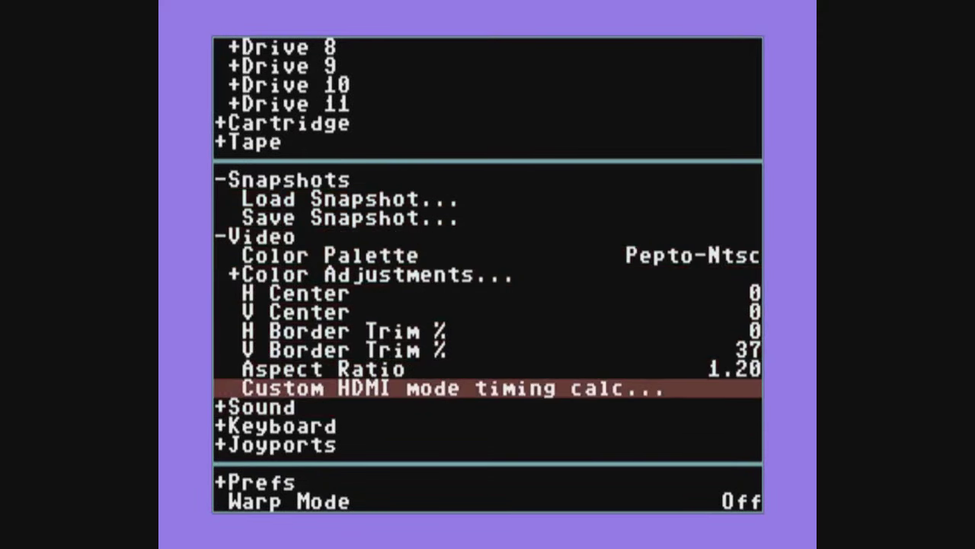
key("Return")
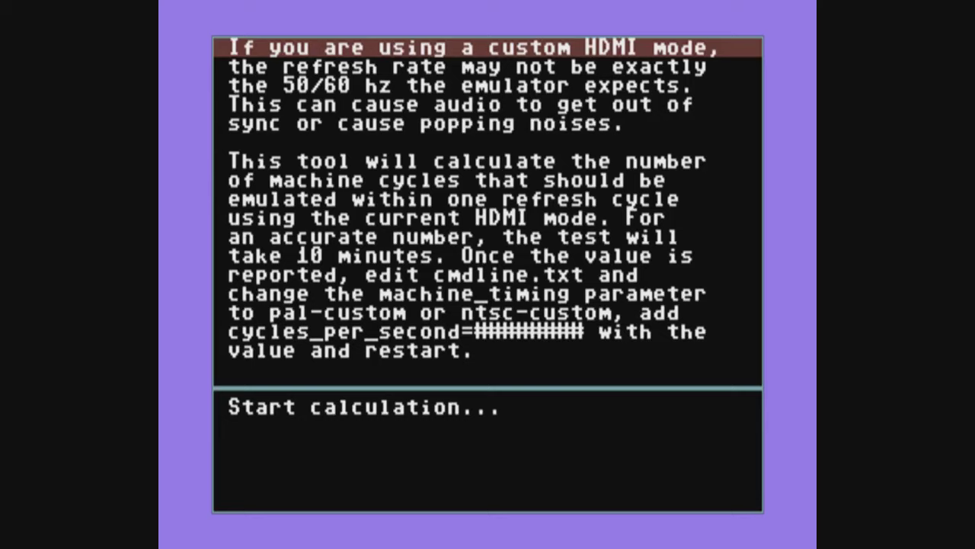
key("Down")
key("Down")
key("Down")
key("Down")
key("Down")
key("Down")
key("Down")
key("Down")
key("Down")
key("Down")
key("Down")
key("Down")
key("Down")
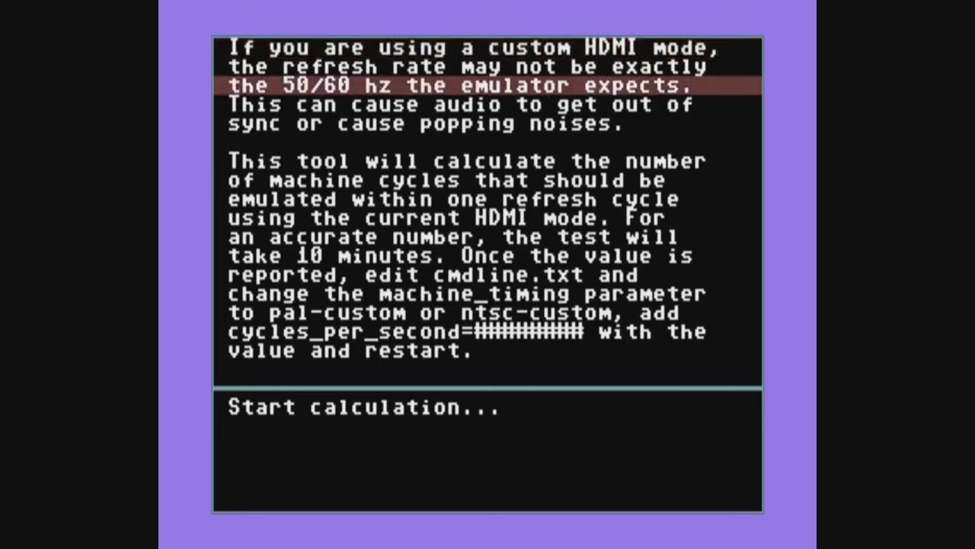
key("Down")
key("Down")
key("Down")
key("Down")
key("Down")
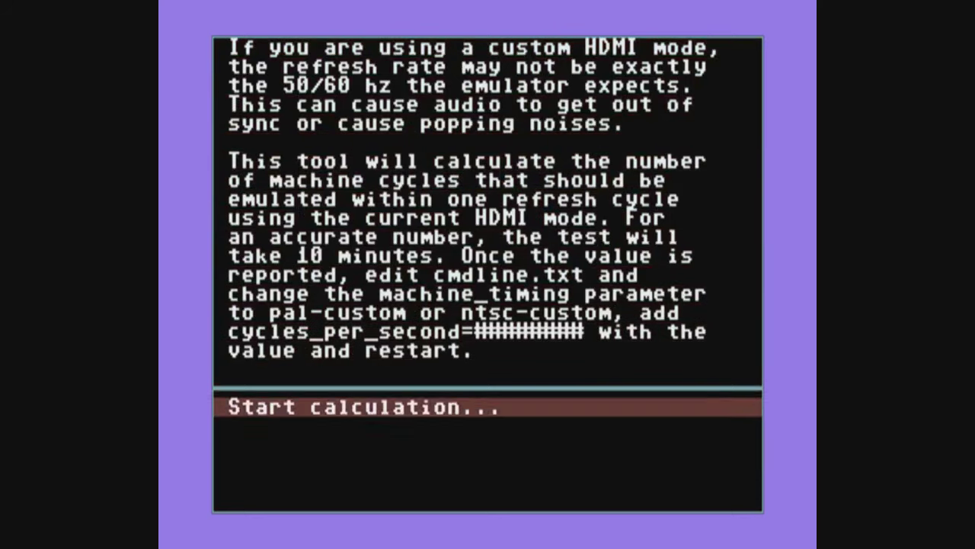
key("Up")
key("Return")
key("Escape")
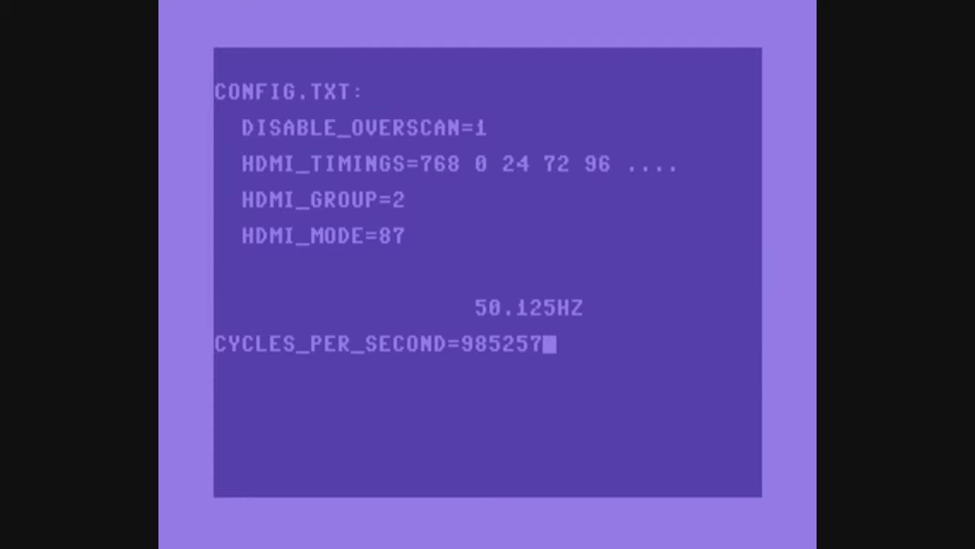
Bring the settings menu back over the notes and expand the Keyboard section
key("Escape")
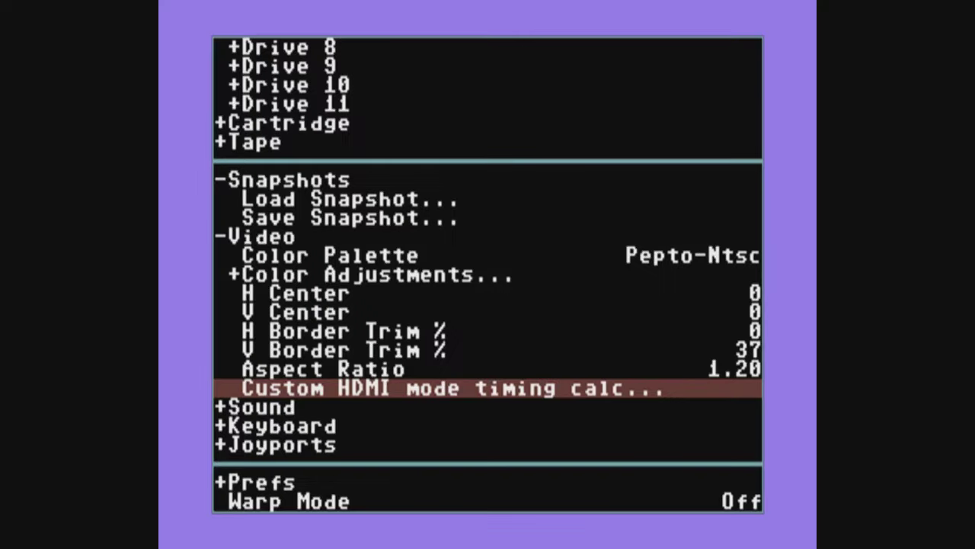
key("Down")
key("Down")
key("Down")
key("Up")
key("Return")
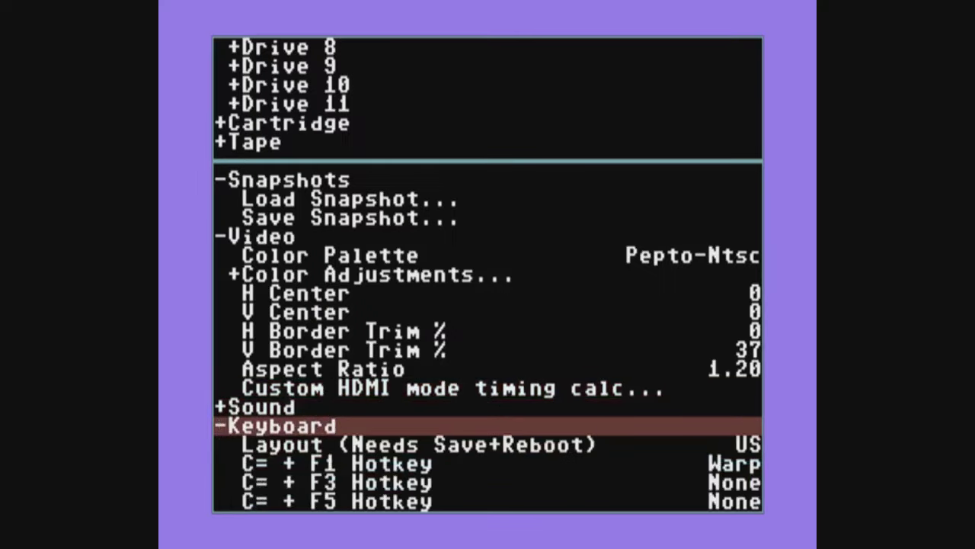
Cycle the C= + F1 Hotkey from Warp through Toggle Status and Swap Ports to Tape OSD
key("Down")
key("Down")
key("Down")
key("Down")
key("Down")
key("Down")
key("Down")
key("Up")
key("Up")
key("Up")
key("Up")
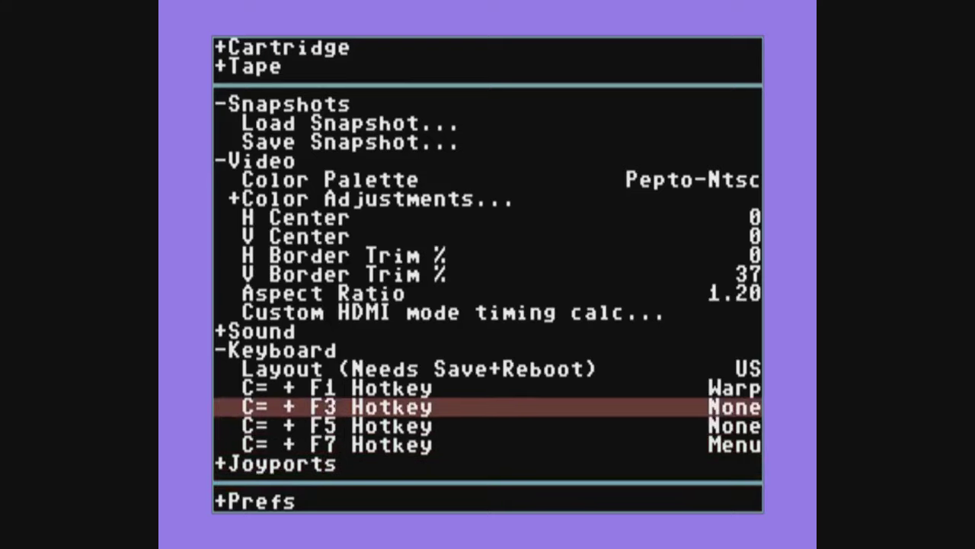
key("Up")
key("Up")
key("Down")
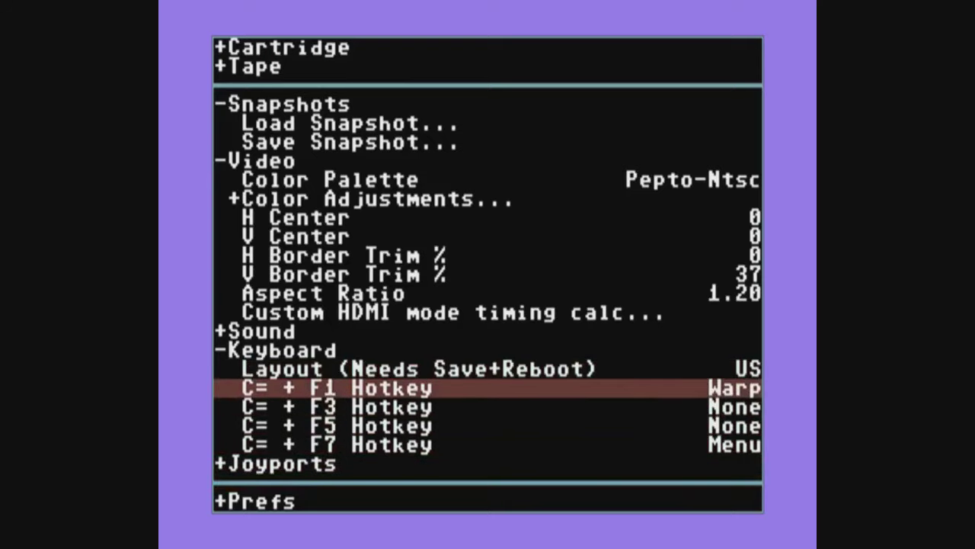
key("Down")
key("Down")
key("Down")
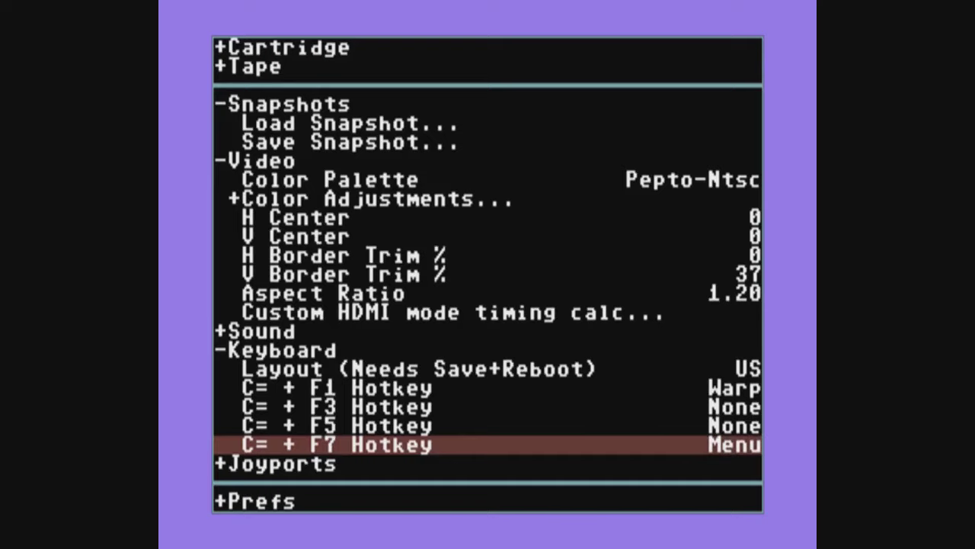
key("Up")
key("Up")
key("Up")
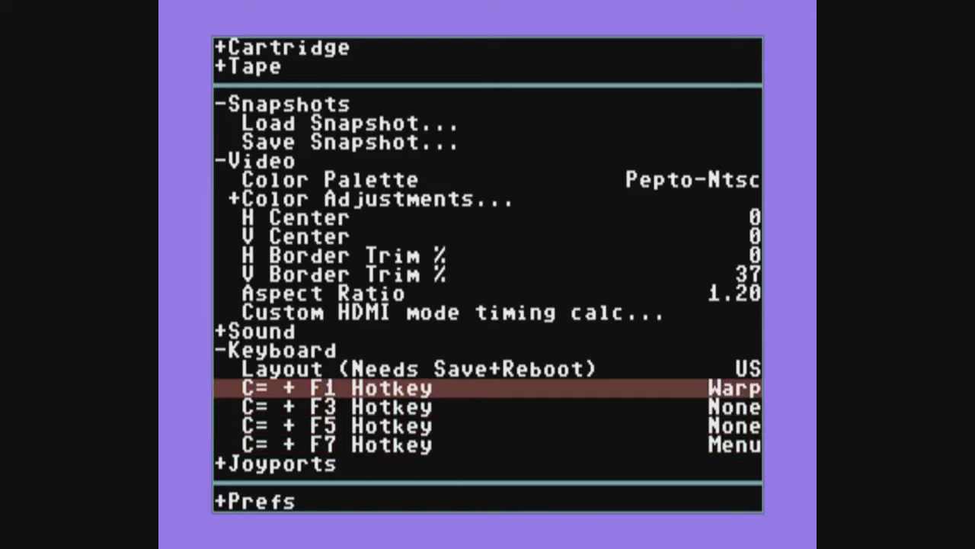
key("Right")
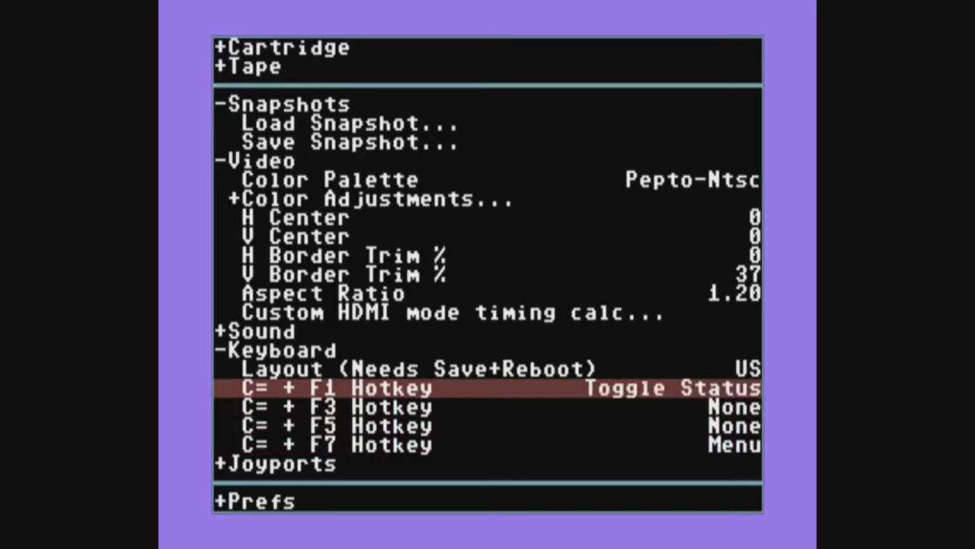
key("Right")
key("Right")
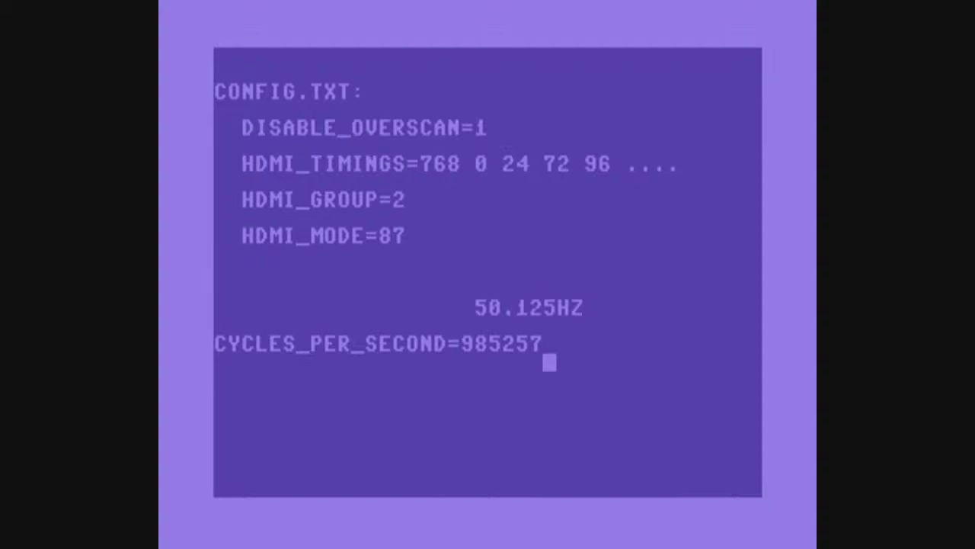
Use C=+F1 to show the Tape OSD pop-up and browse its controls, including ZERO and FF
key("ctrl+F1")
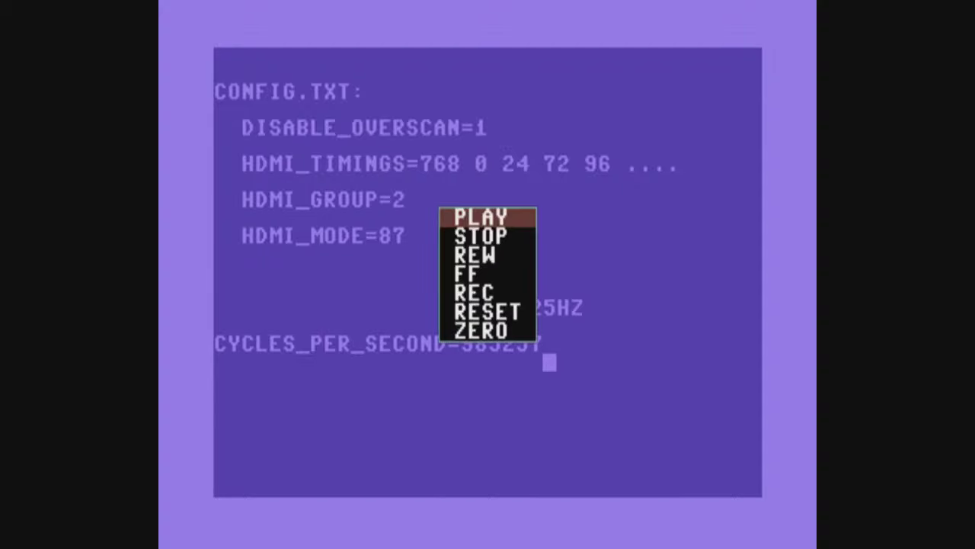
key("Down")
key("Down")
key("Down")
key("Down")
key("Down")
key("Up")
key("Up")
key("Up")
key("Up")
key("Up")
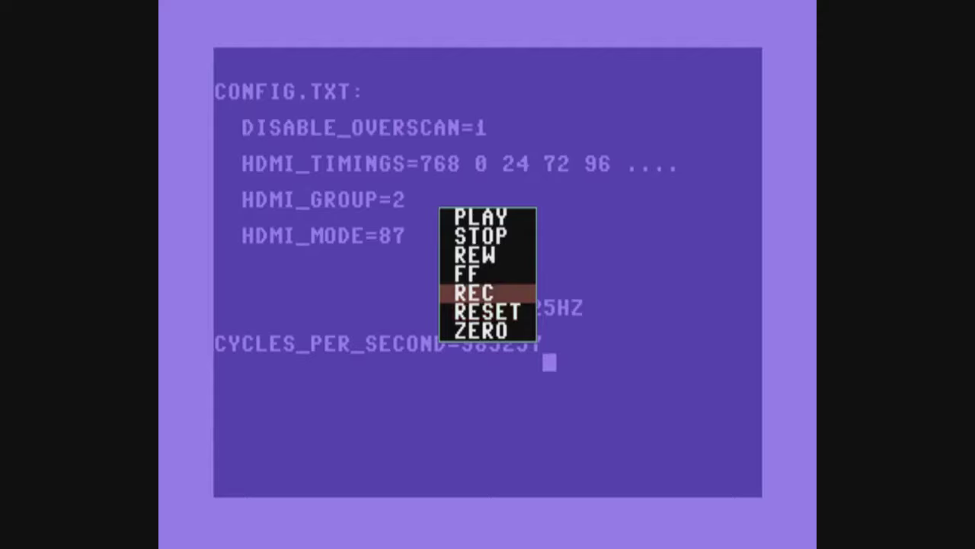
key("Down")
key("Down")
key("Down")
key("Down")
key("Down")
key("Down")
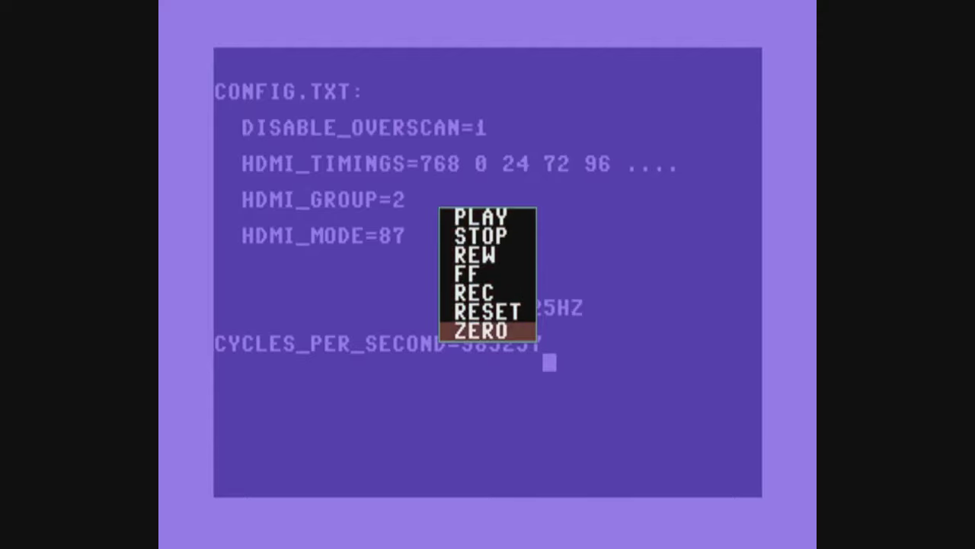
key("Up")
key("Up")
key("Up")
key("Up")
key("Up")
key("Up")
key("Down")
key("Down")
key("Down")
key("Down")
key("Down")
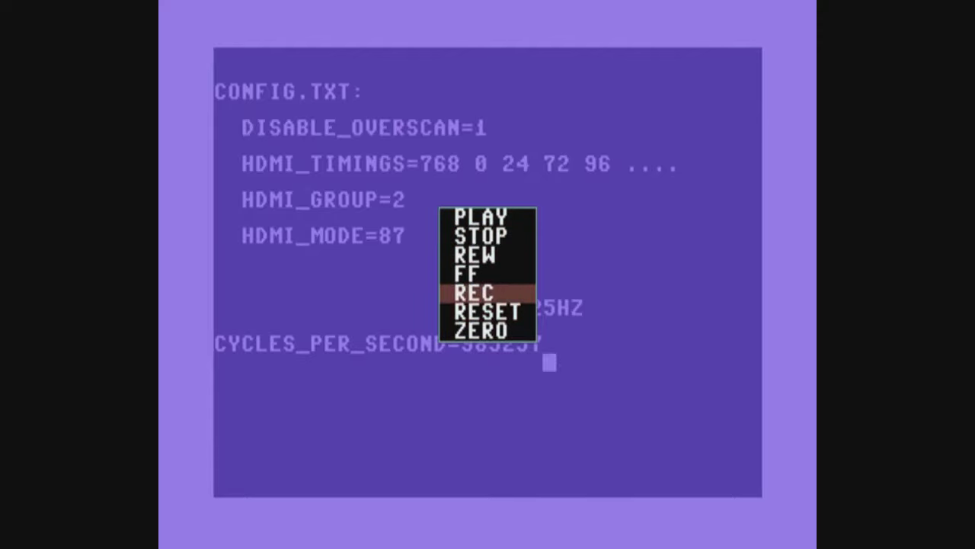
key("Up")
key("Up")
key("Up")
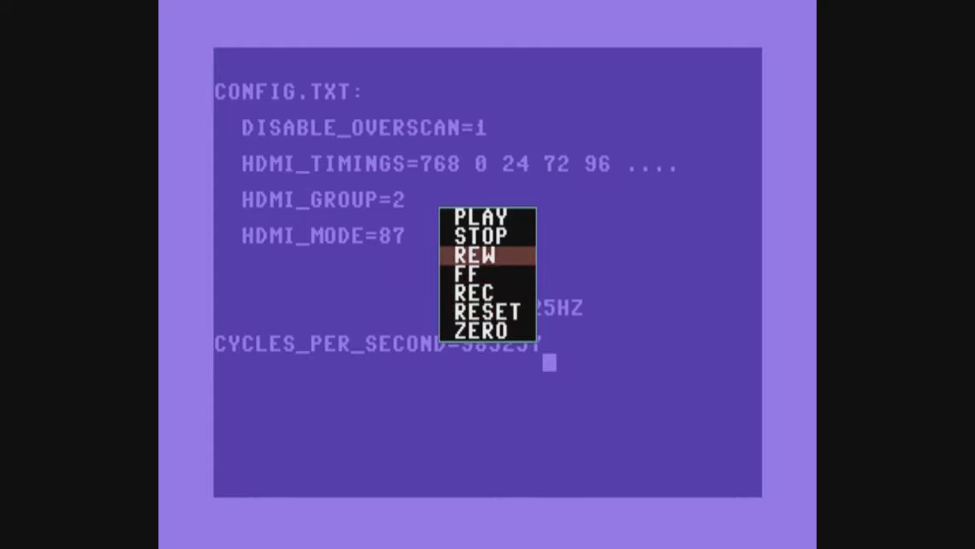
Switch the C= + F1 hotkey to Cart OSD and try the cartridge pop-up, including Cartridge Freeze
key("F12")
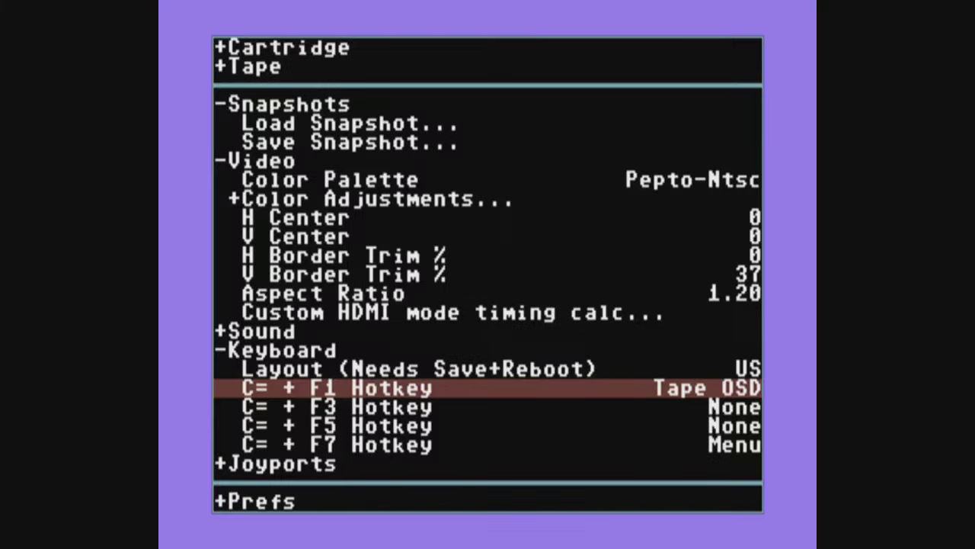
key("Right")
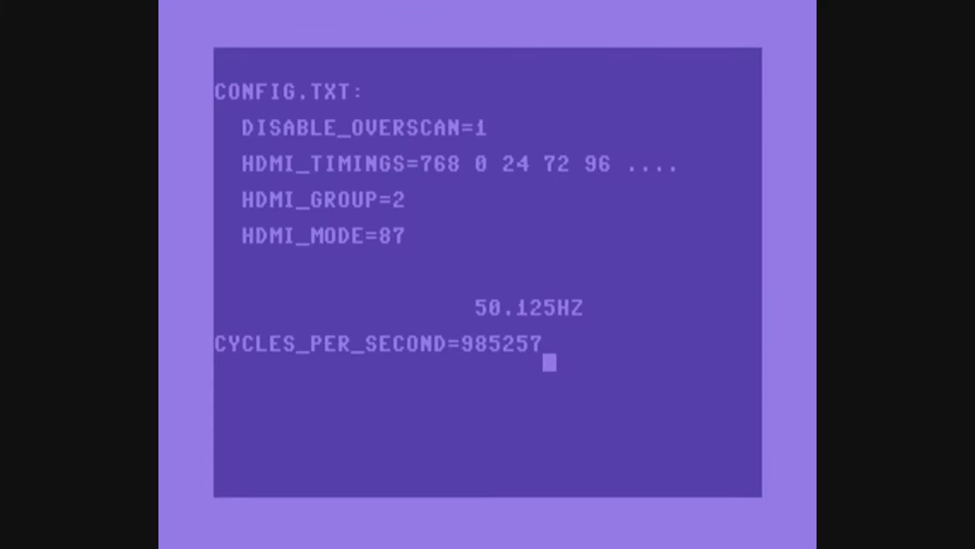
key("ctrl+F1")
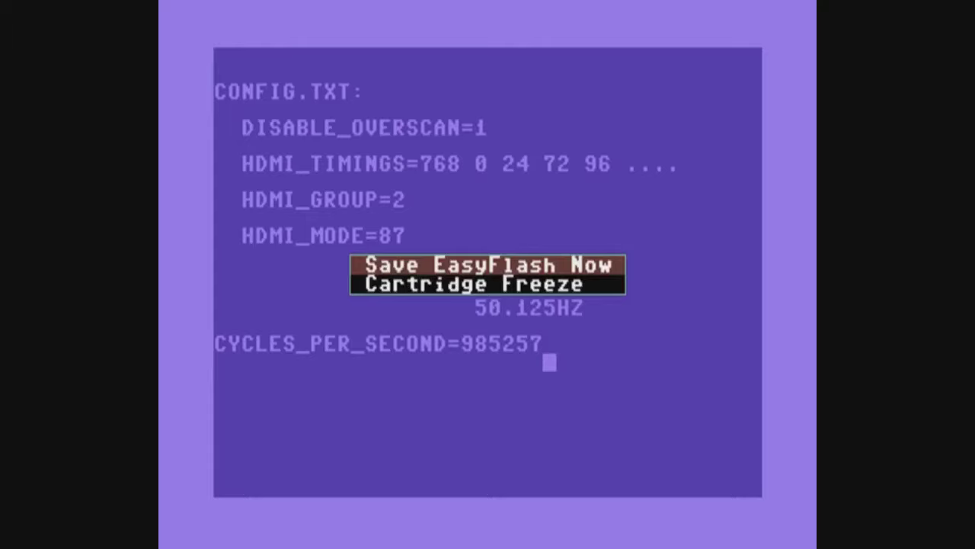
key("Down")
key("Up")
key("Down")
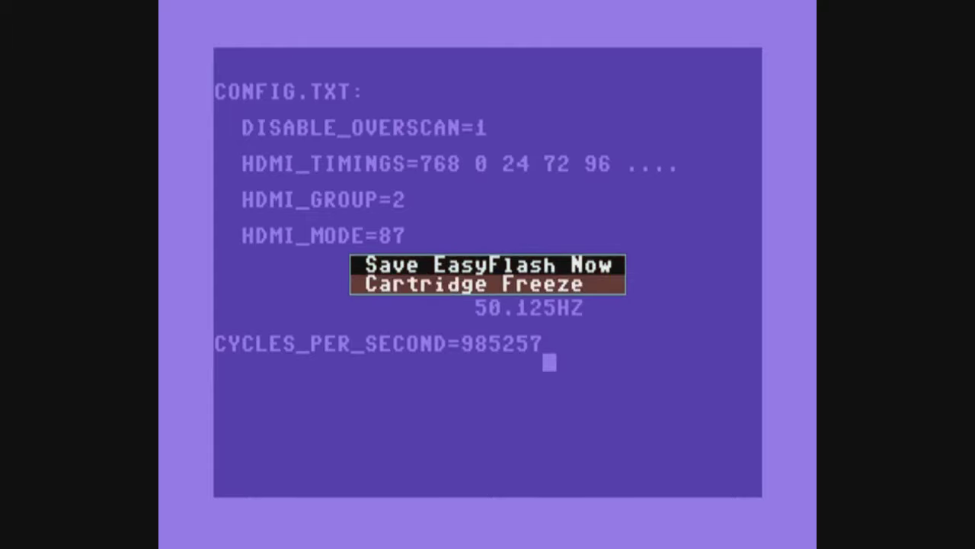
key("Escape")
Cycle the C= + F1 hotkey through Hard Reset and Soft Reset to None, then exit the menu
key("F12")
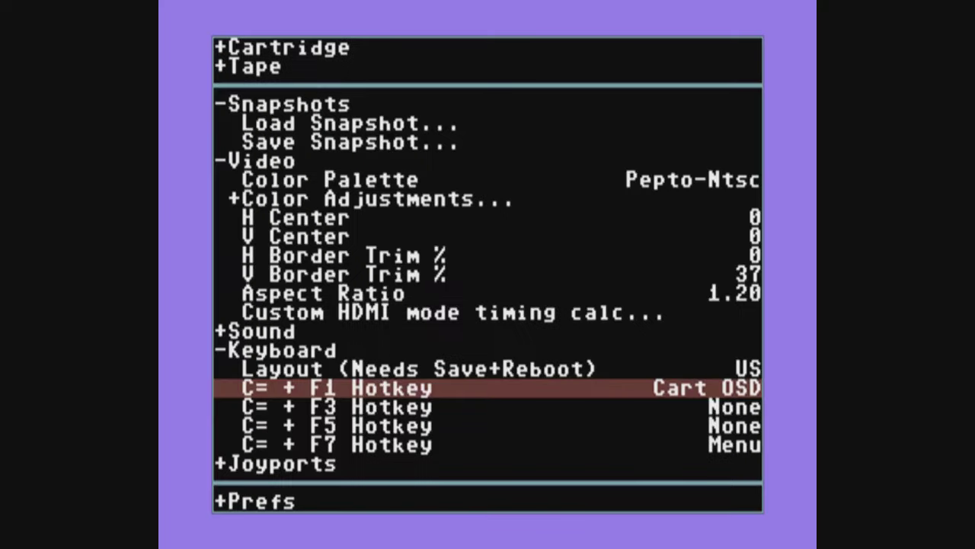
key("Right")
key("Right")
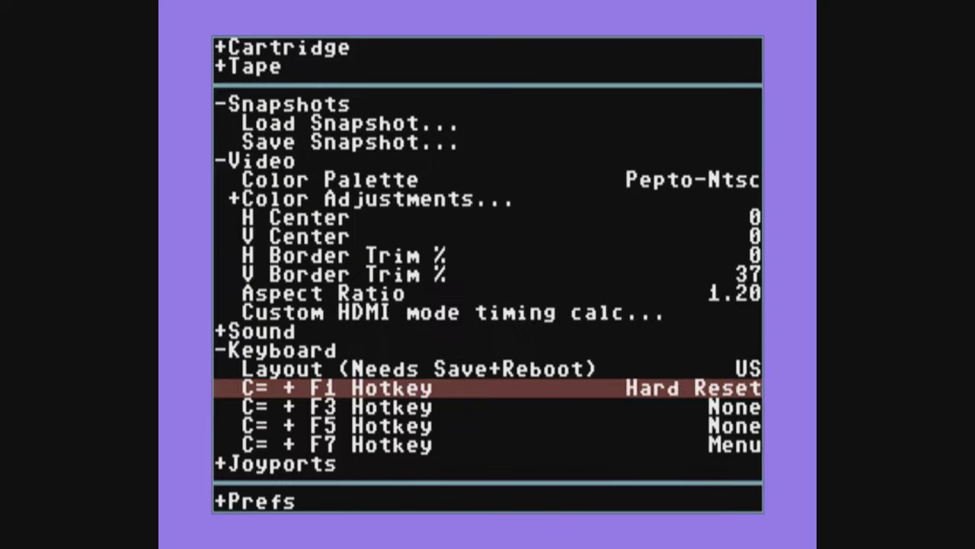
key("Right")
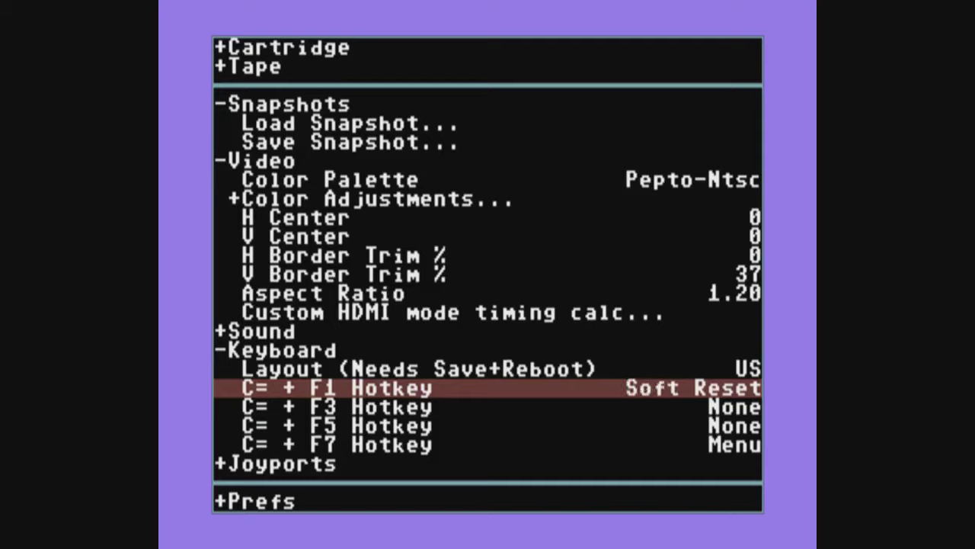
key("Right")
key("Right")
key("Left")
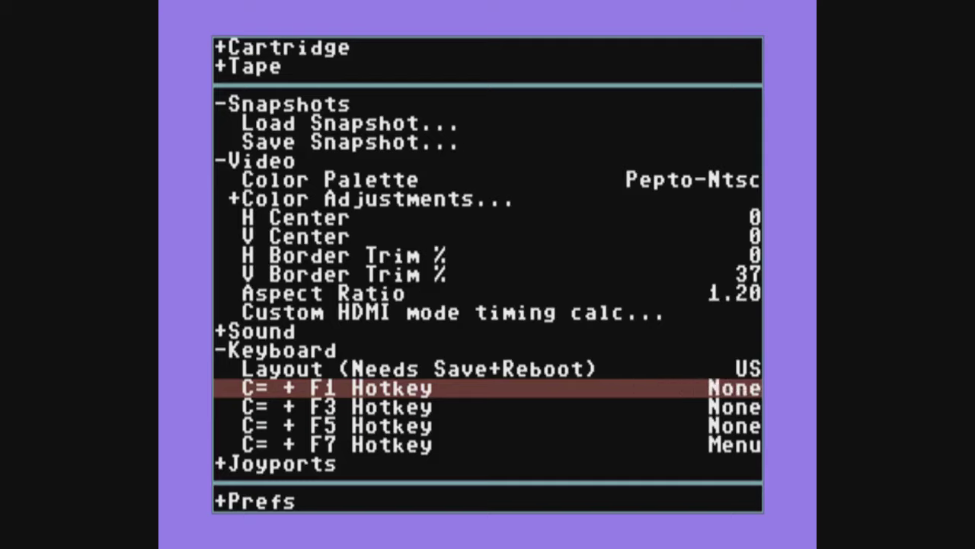
key("Right")
key("Escape")
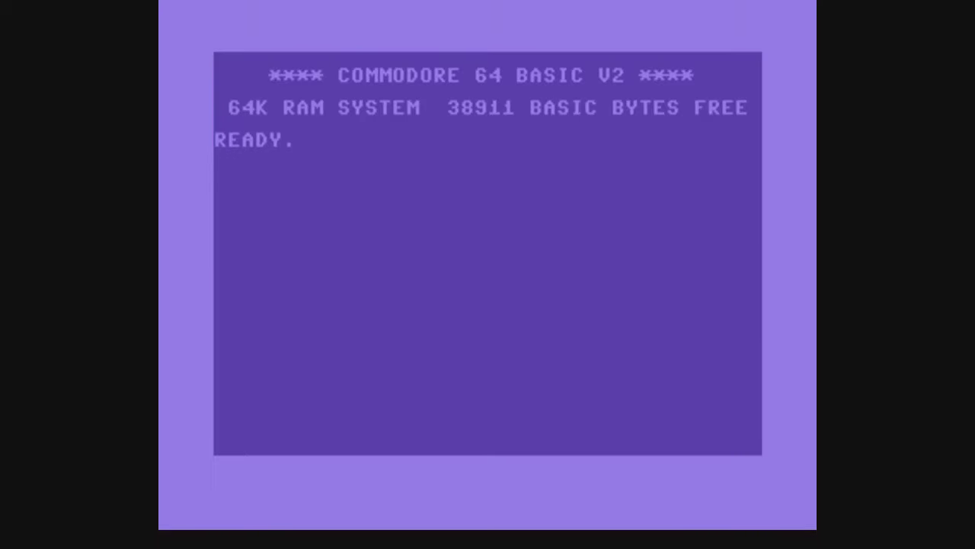
Open Joyports > Configure USB Joy 1... from the main menu
key("F12")
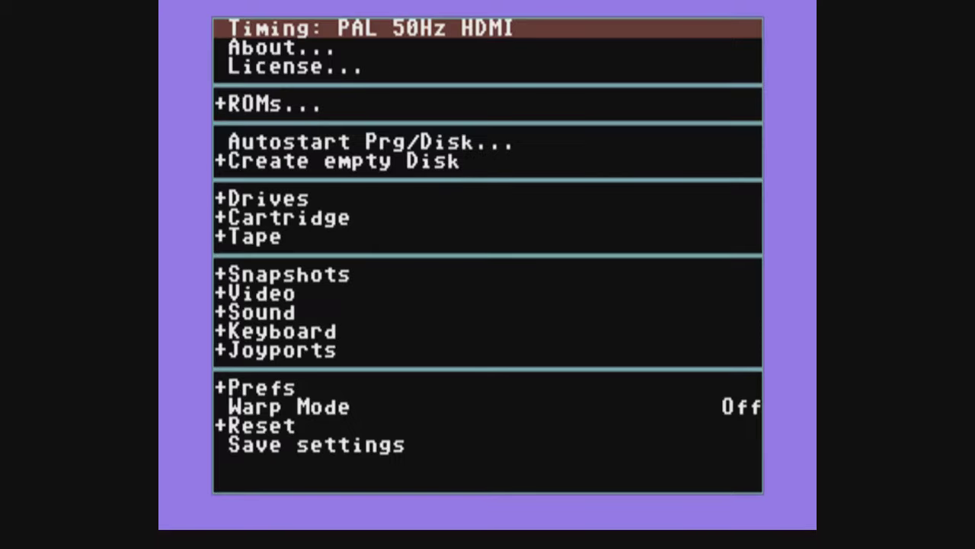
key("Down")
key("Down")
key("Down")
key("Down")
key("Down")
key("Down")
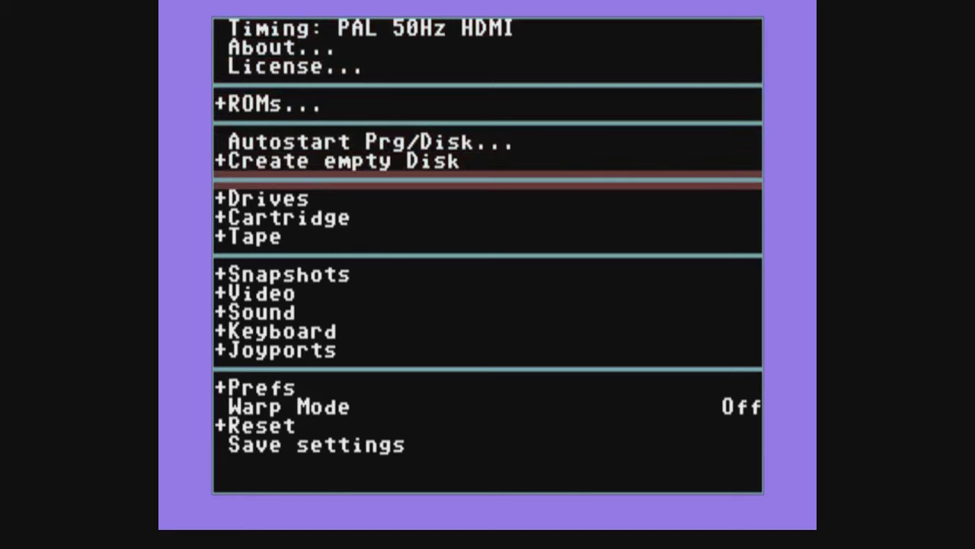
key("Down")
key("Down")
key("Down")
key("Down")
key("Down")
key("Down")
key("Down")
key("Return")
key("Down")
key("Down")
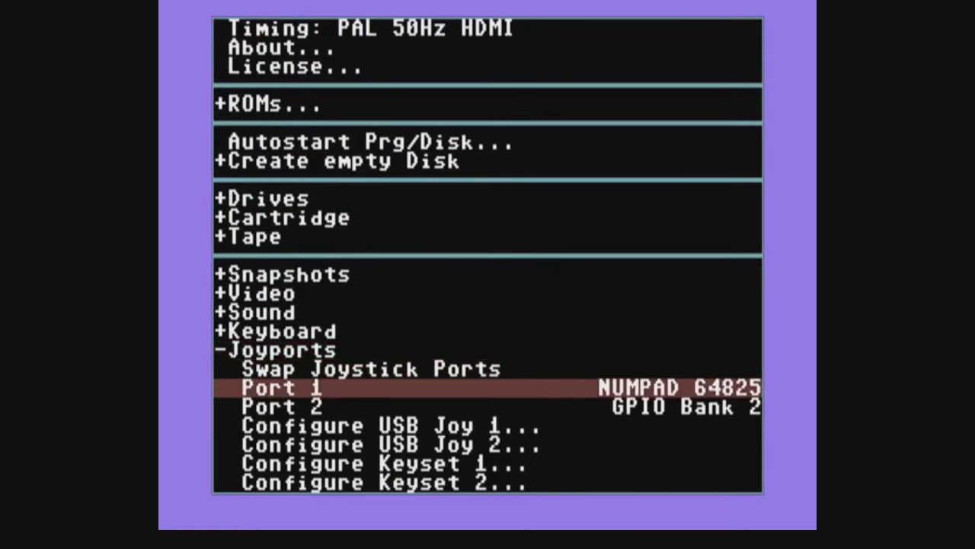
key("Down")
key("Down")
key("Return")
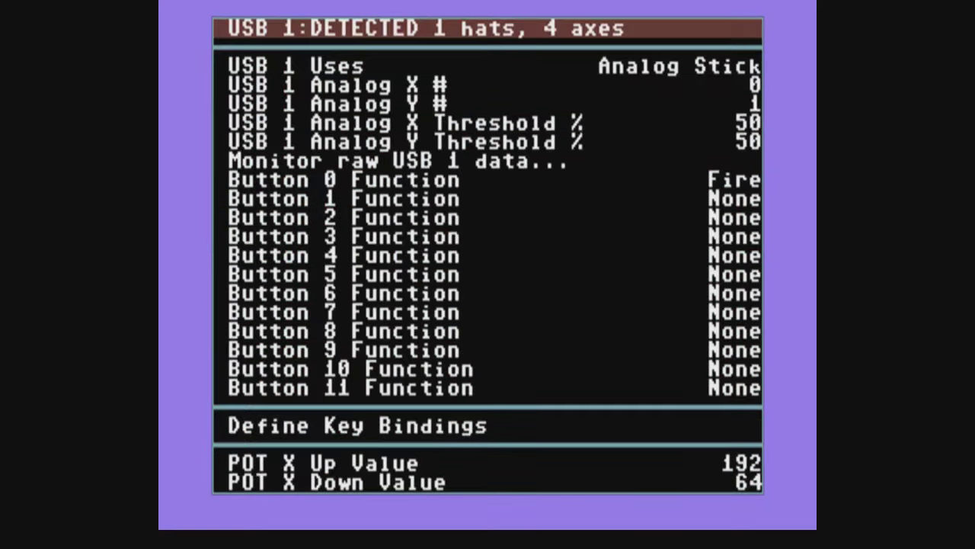
key("Down")
key("Down")
key("Down")
key("Down")
key("Down")
key("Down")
key("Down")
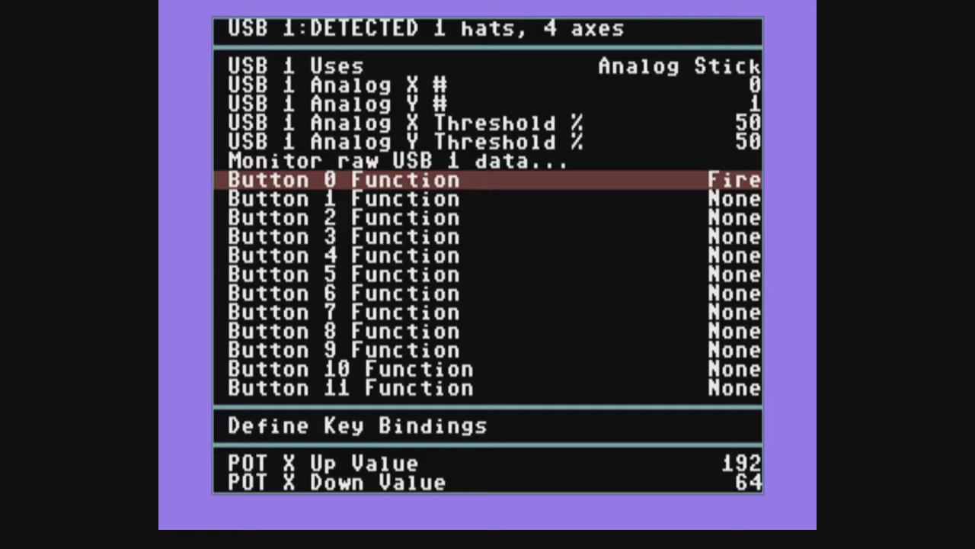
Cycle Button 0 Function through Menu, Status Toggle, Swap Ports, directions, Tape/Cart OSD, Cart Freeze and key bindings
key("Right")
key("Right")
key("Right")
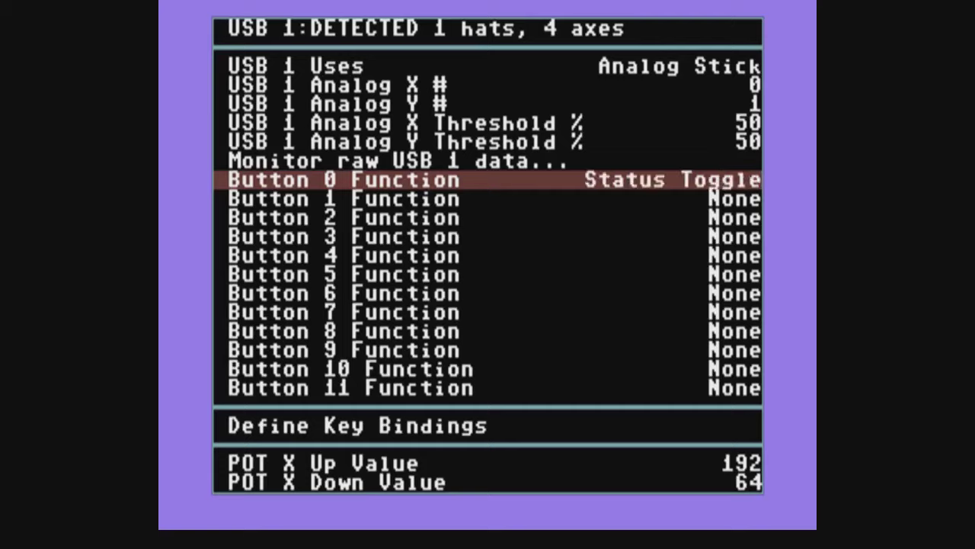
key("Right")
key("Left")
key("Right")
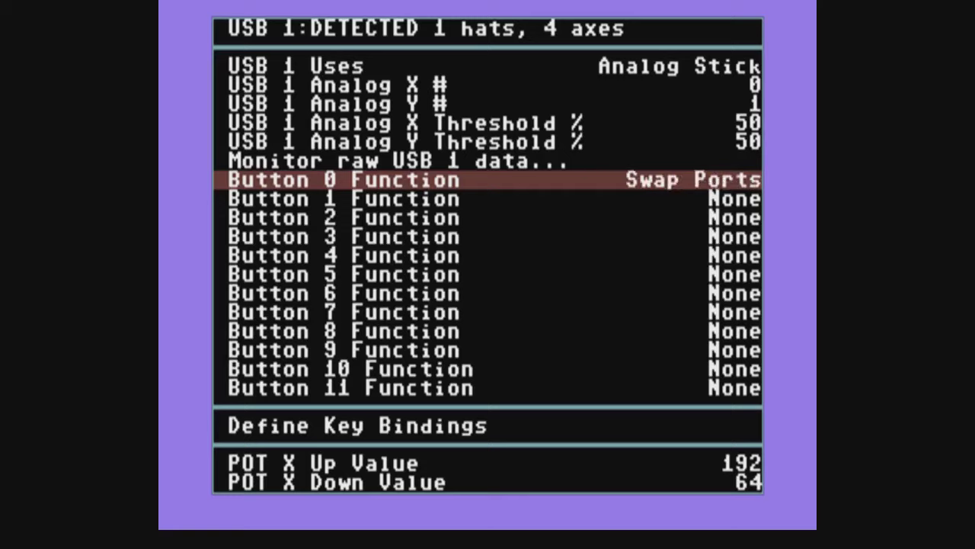
key("Right")
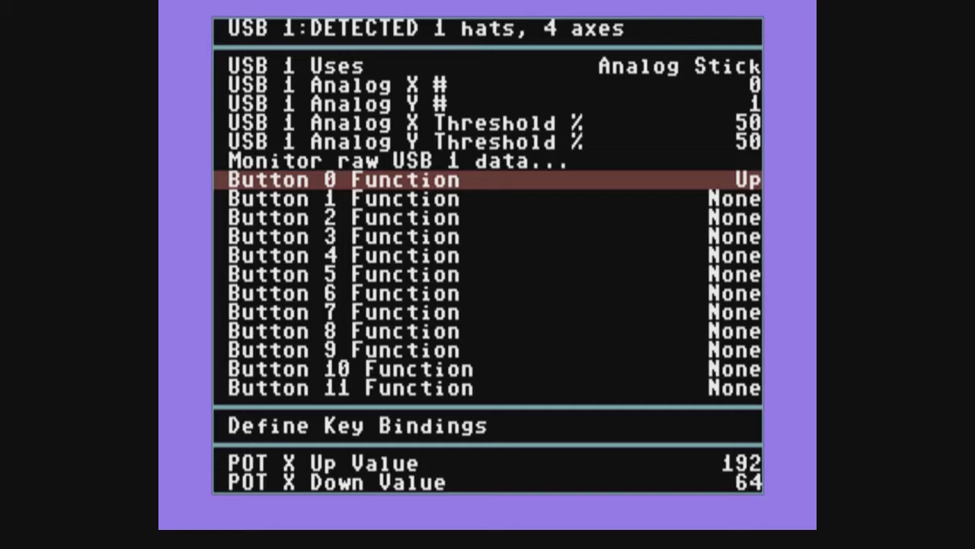
key("Right")
key("Right")
key("Right")
key("Right")
key("Right")
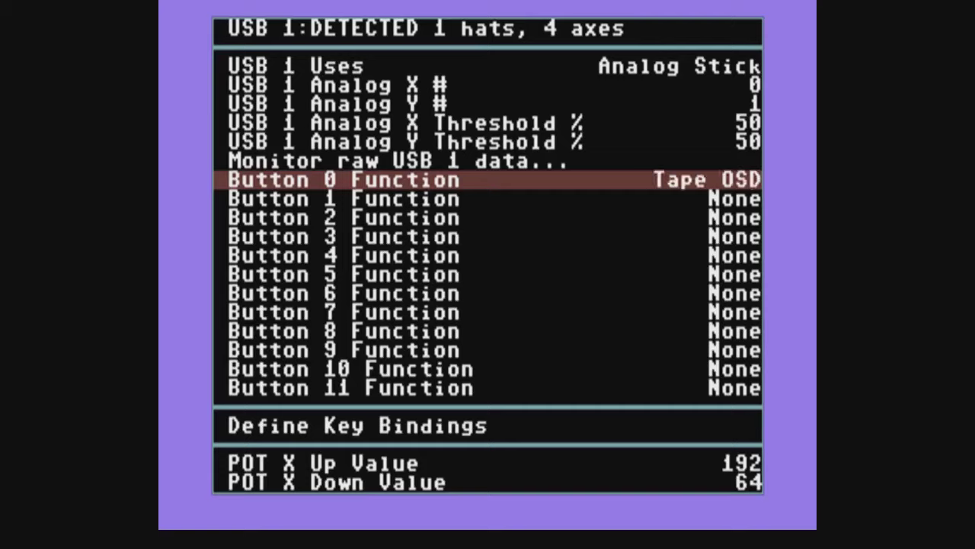
key("Right")
key("Right")
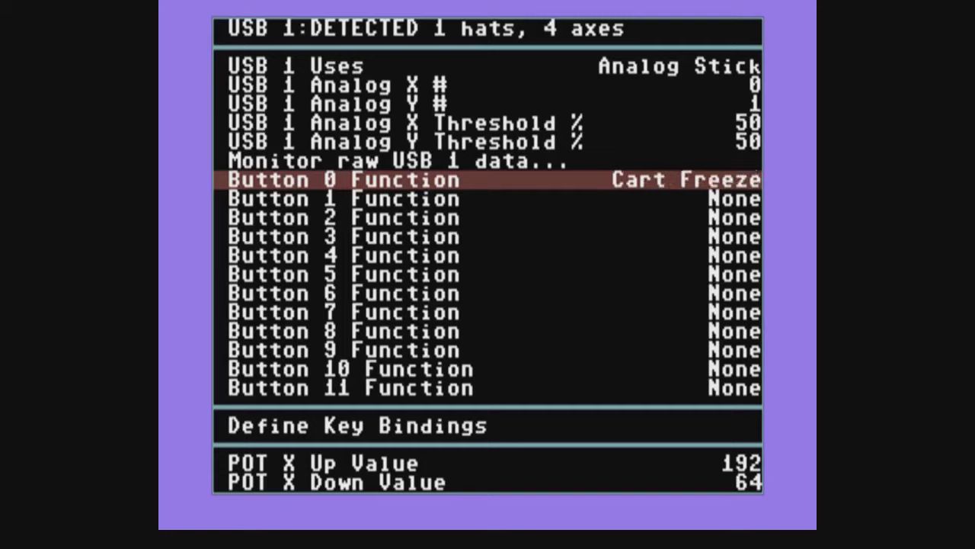
key("Right")
key("Right")
key("Right")
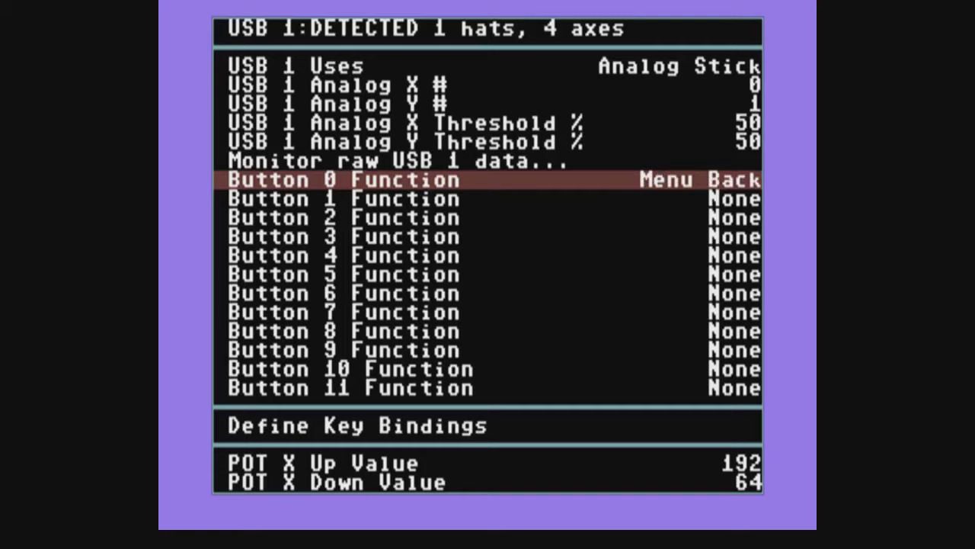
key("Right")
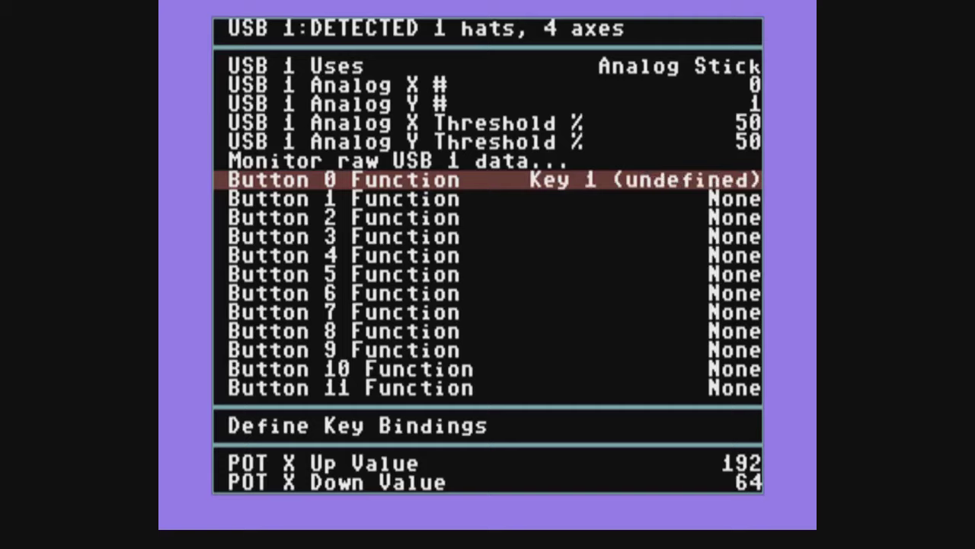
key("Right")
key("Right")
key("Right")
key("Right")
key("Right")
key("Right")
key("Right")
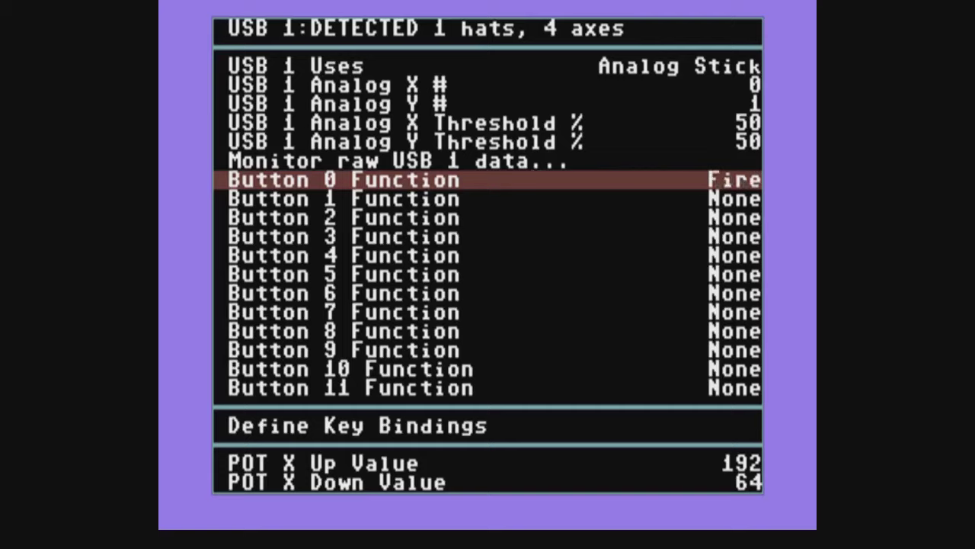